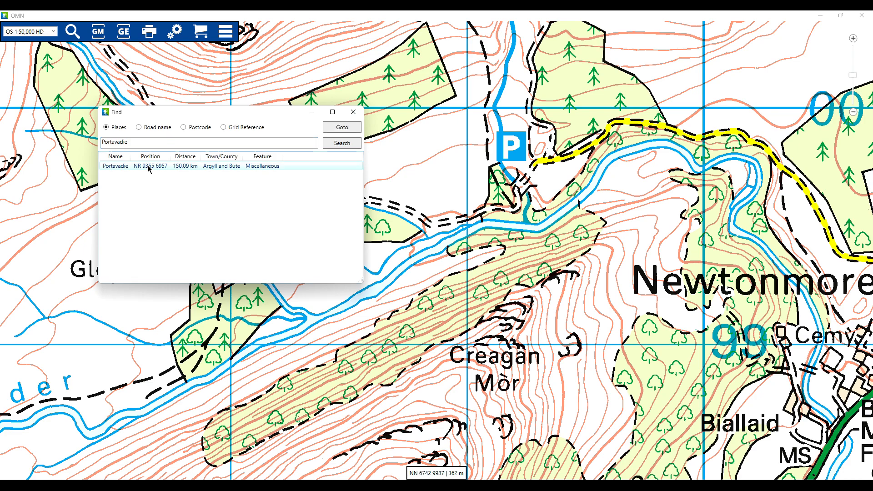
Find the National Grid location NN713989 by grid reference, using the Ordnance Survey prefix letters, and move the map to it.
{"action": "left_click", "coordinate": [354, 111]}
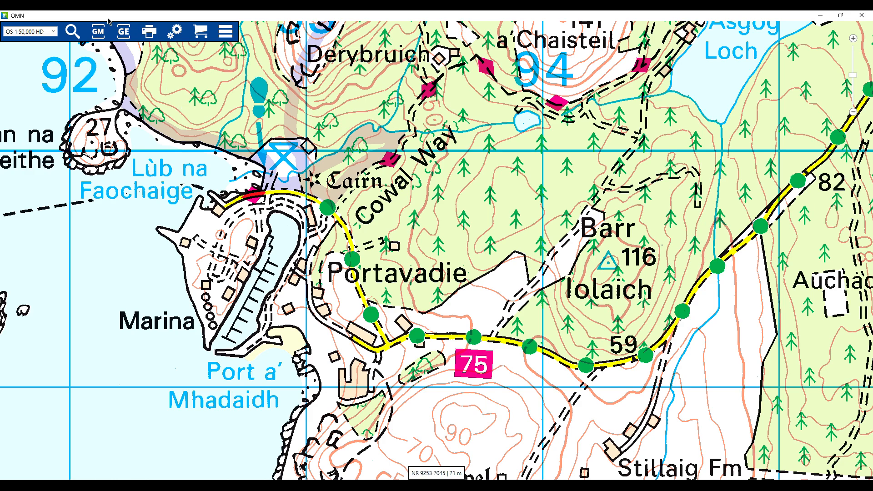
{"action": "left_click", "coordinate": [71, 31]}
{"action": "left_click", "coordinate": [140, 44]}
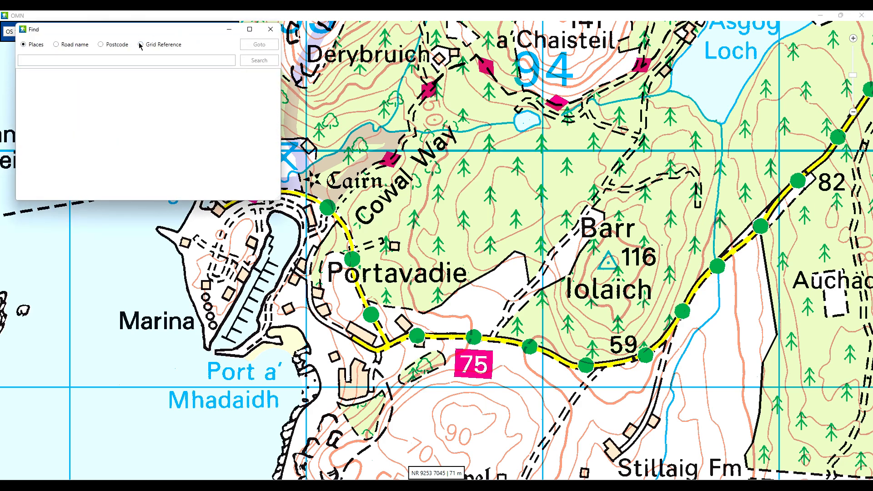
{"action": "left_click", "coordinate": [91, 82]}
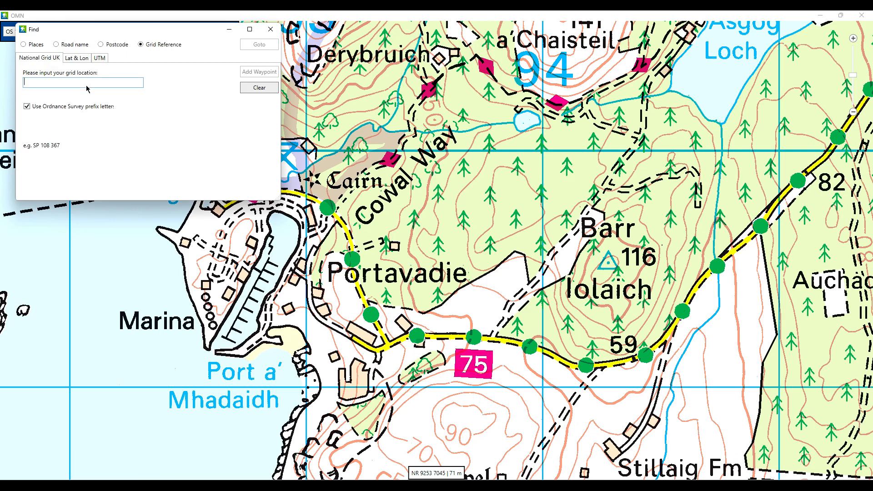
{"action": "type", "text": "NN713989"}
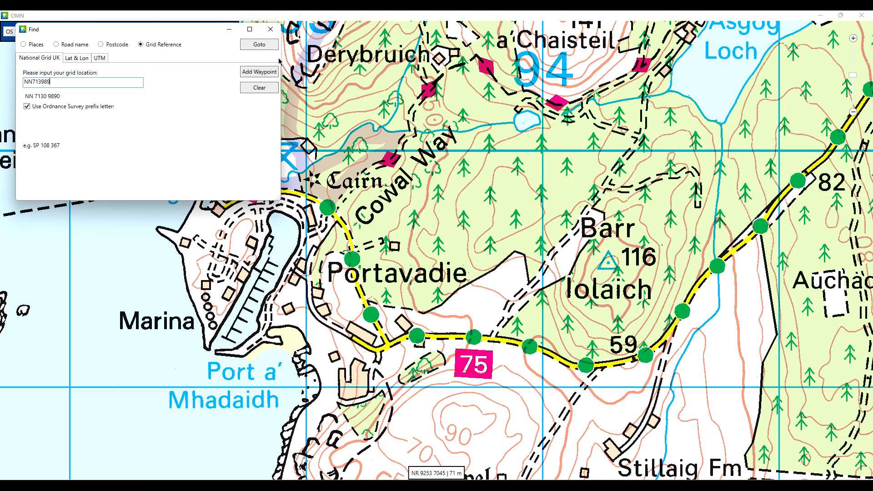
{"action": "left_click", "coordinate": [257, 47]}
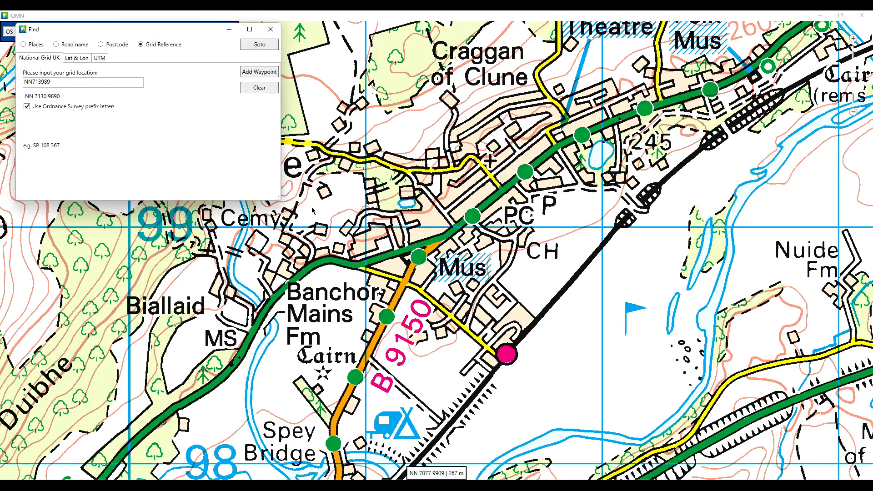
Add a waypoint at the found grid location in Newtonmore and remove it from the map again.
{"action": "left_click", "coordinate": [253, 73]}
{"action": "left_click", "coordinate": [270, 29]}
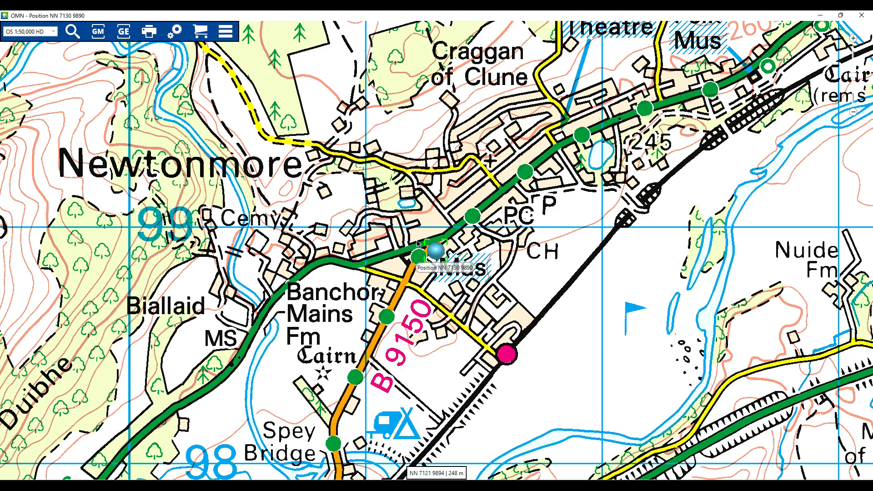
{"action": "right_click", "coordinate": [434, 256]}
{"action": "left_click", "coordinate": [459, 300]}
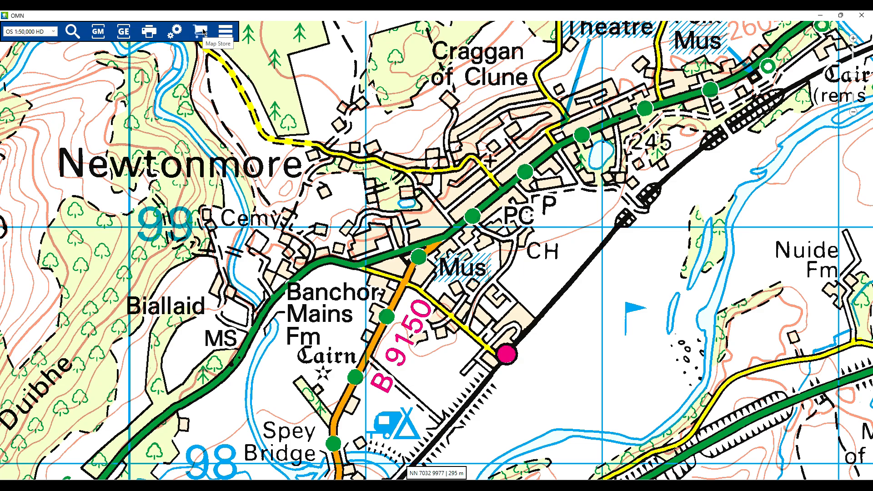
{"action": "left_click", "coordinate": [226, 32]}
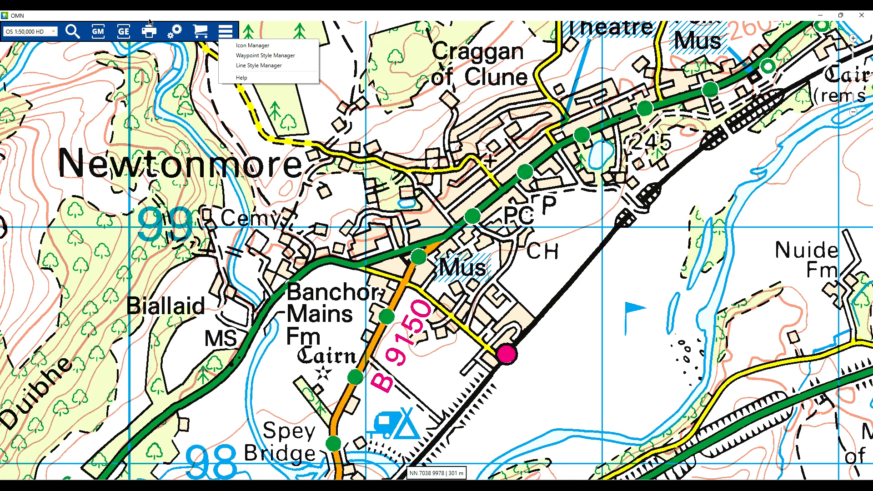
{"action": "left_click", "coordinate": [176, 82]}
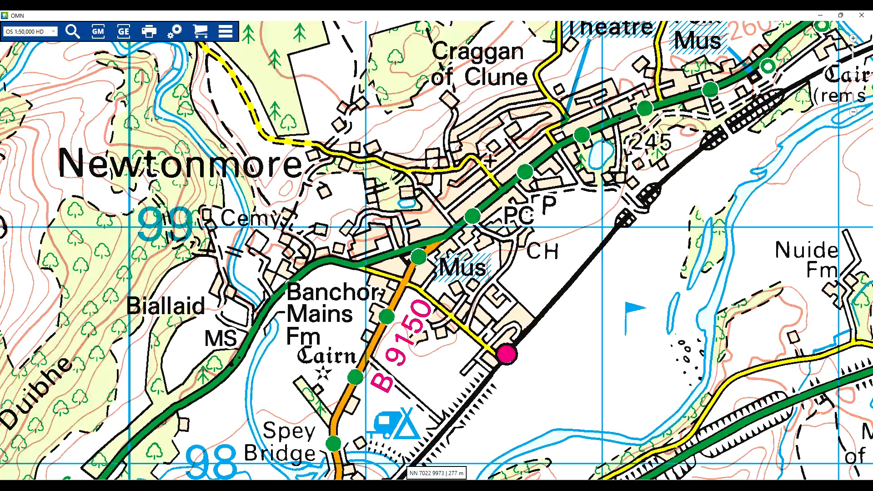
Set the grid precision of the National Grid Great Britain coordinates to 100 metres and review the editing and style settings.
{"action": "left_click", "coordinate": [179, 34]}
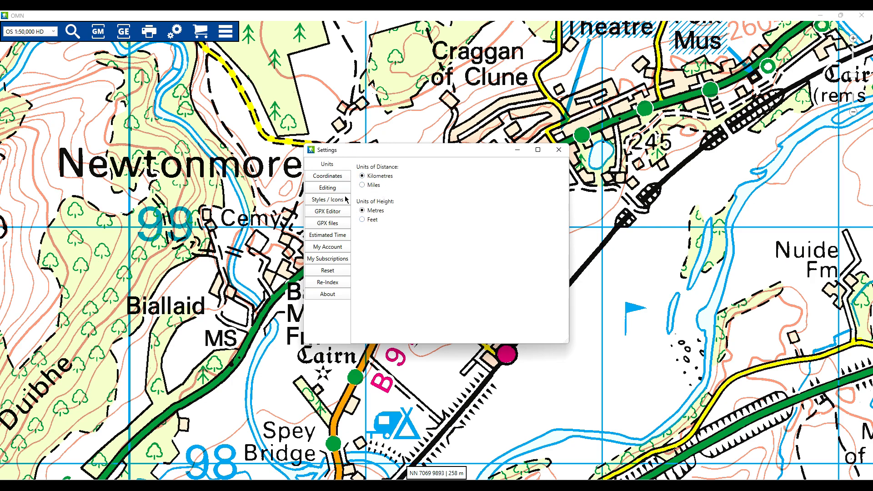
{"action": "left_click", "coordinate": [334, 179]}
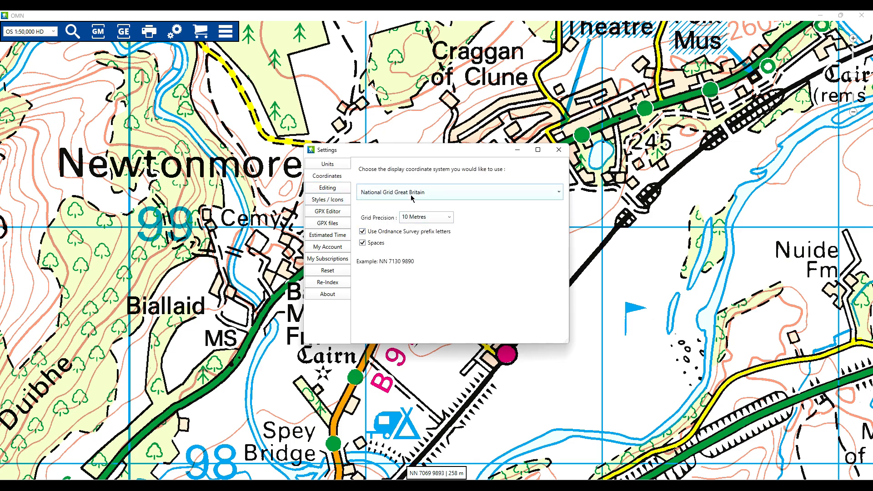
{"action": "left_click", "coordinate": [435, 218]}
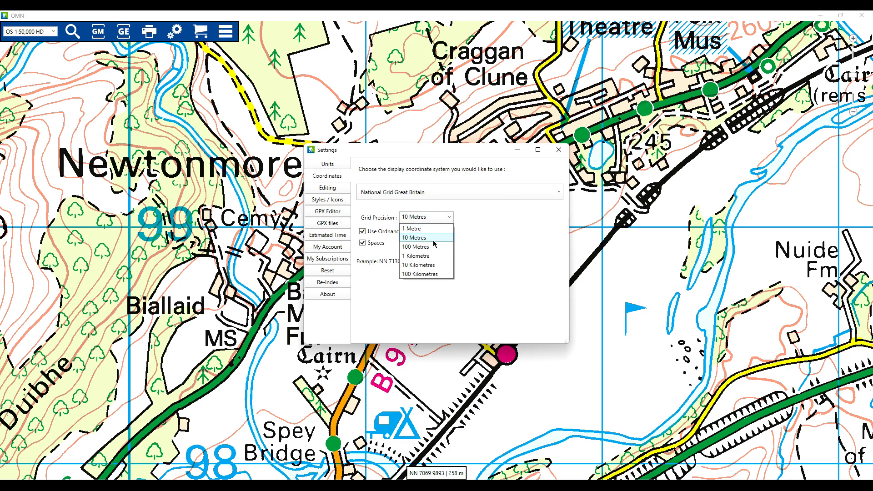
{"action": "left_click", "coordinate": [434, 246]}
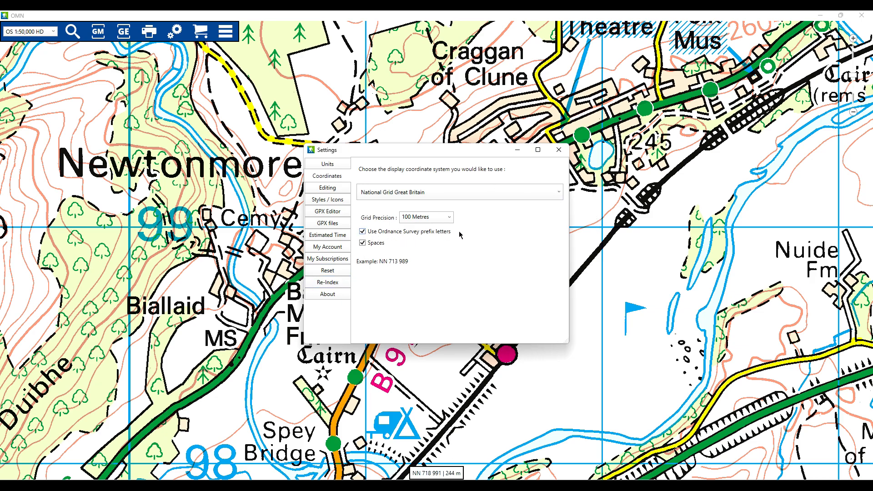
{"action": "left_click", "coordinate": [336, 189]}
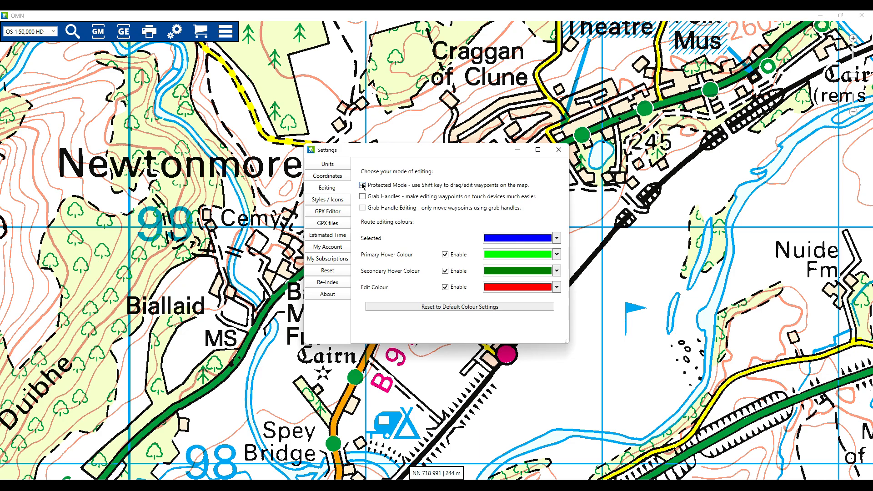
{"action": "left_click", "coordinate": [342, 200]}
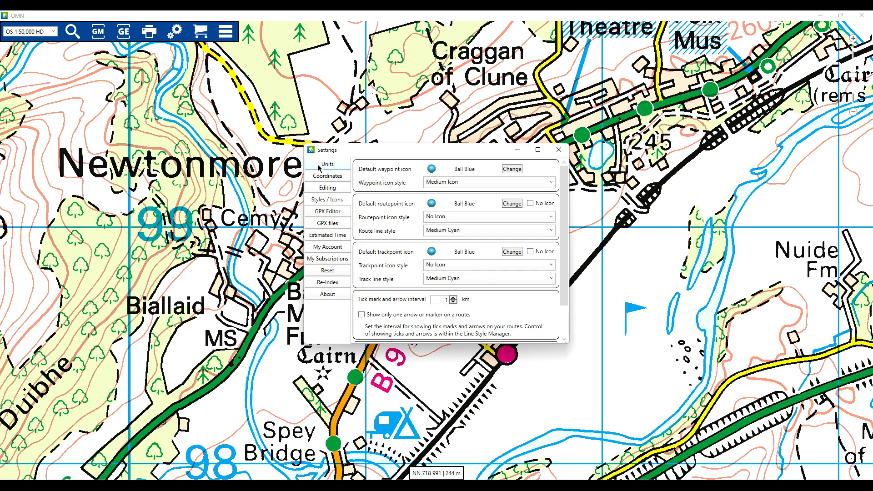
{"action": "left_click", "coordinate": [559, 150]}
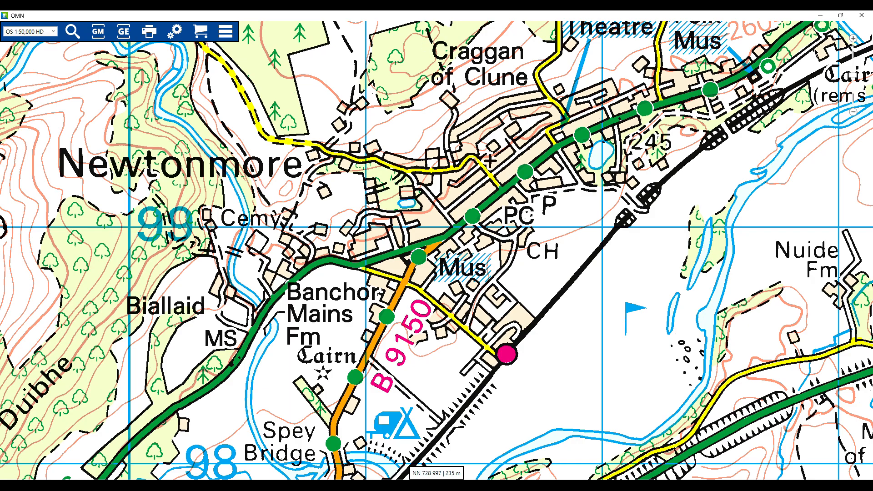
Examine the map around Newtonmore at several zoom levels, both closer in and further out.
{"action": "scroll", "coordinate": [468, 277], "scroll_direction": "down", "scroll_amount": 3}
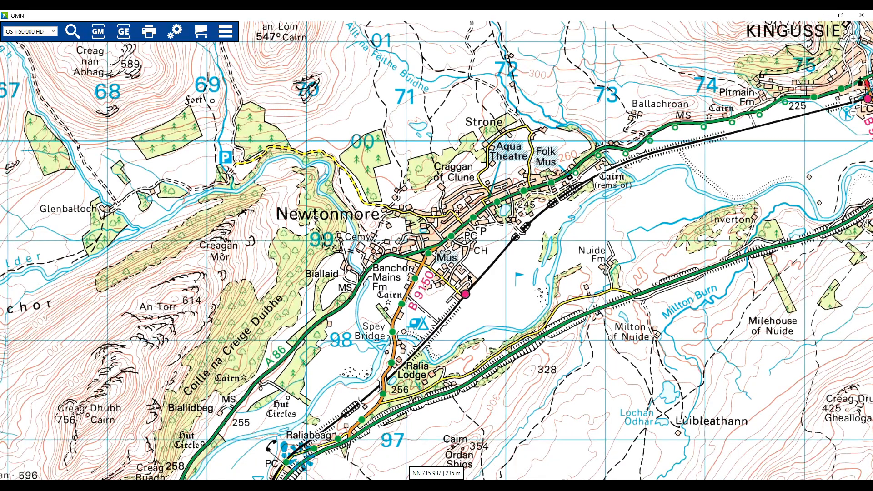
{"action": "scroll", "coordinate": [468, 278], "scroll_direction": "down", "scroll_amount": 1}
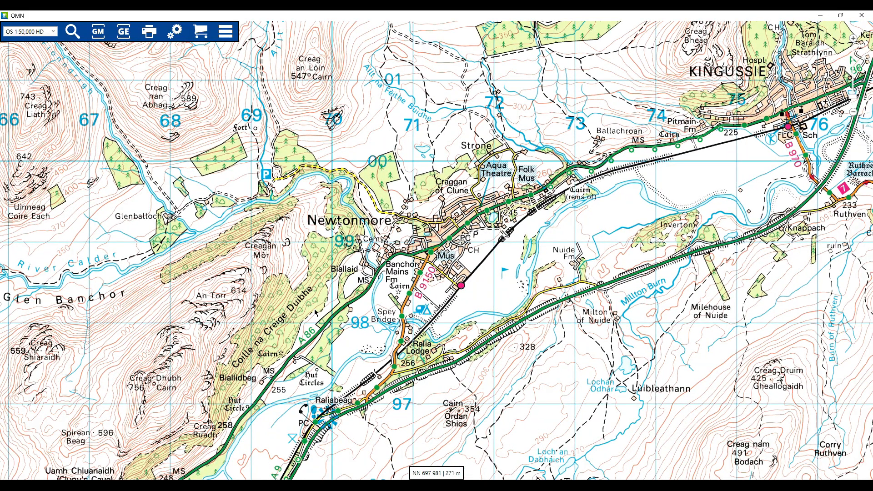
{"action": "scroll", "coordinate": [315, 312], "scroll_direction": "up", "scroll_amount": 2}
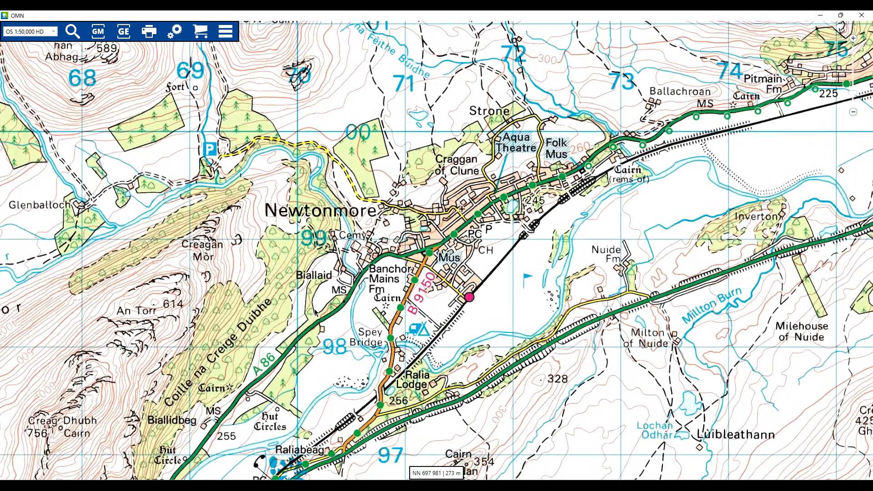
{"action": "scroll", "coordinate": [315, 312], "scroll_direction": "up", "scroll_amount": 1}
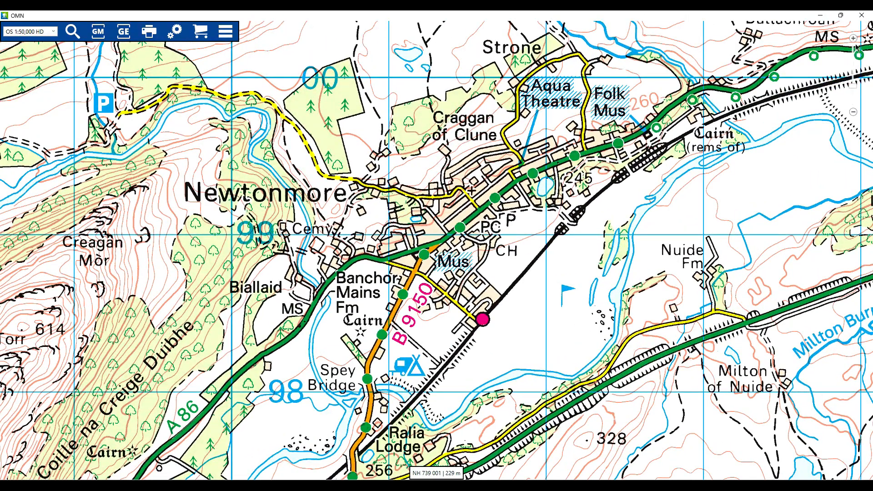
{"action": "left_click", "coordinate": [854, 113]}
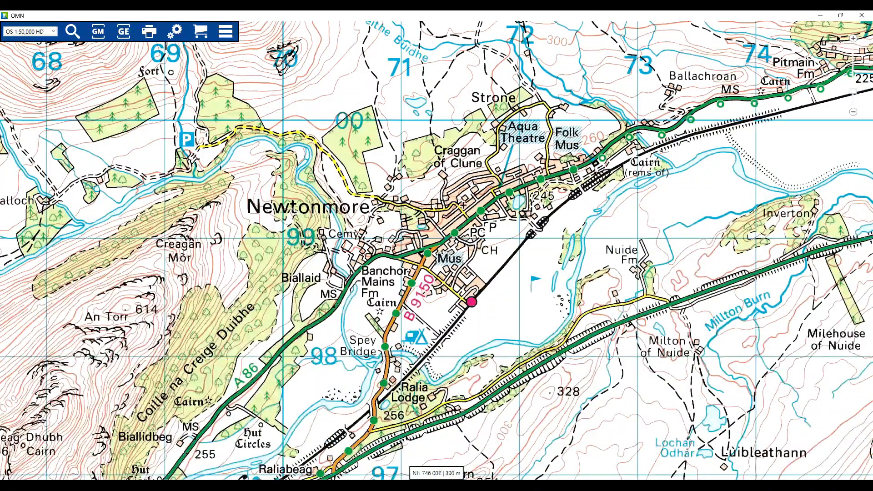
{"action": "left_click", "coordinate": [853, 39]}
{"action": "left_click", "coordinate": [854, 40]}
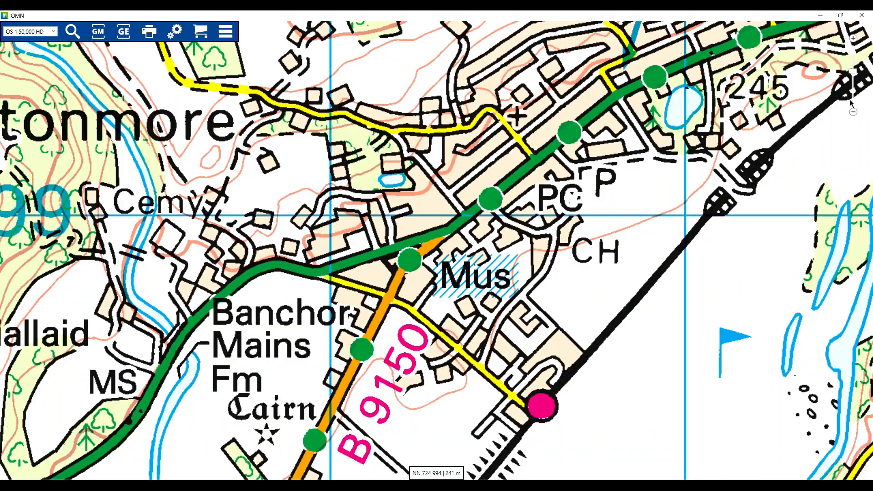
{"action": "left_click_drag", "start_coordinate": [853, 71], "coordinate": [854, 84]}
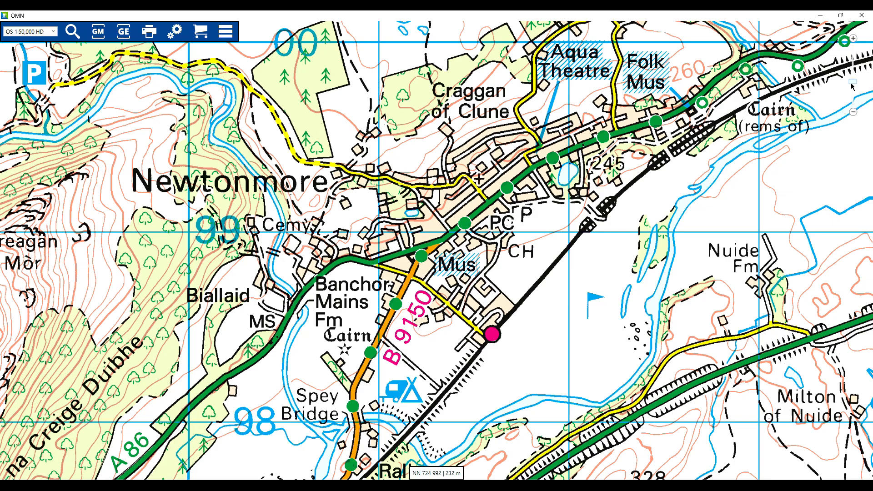
{"action": "left_click_drag", "start_coordinate": [854, 84], "coordinate": [854, 89]}
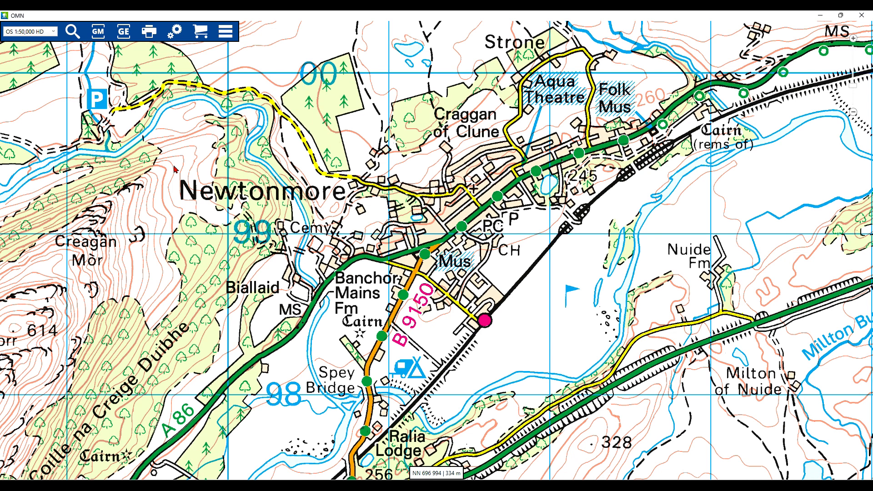
Search for the place Portavadie and move the map to it.
{"action": "left_click", "coordinate": [72, 31]}
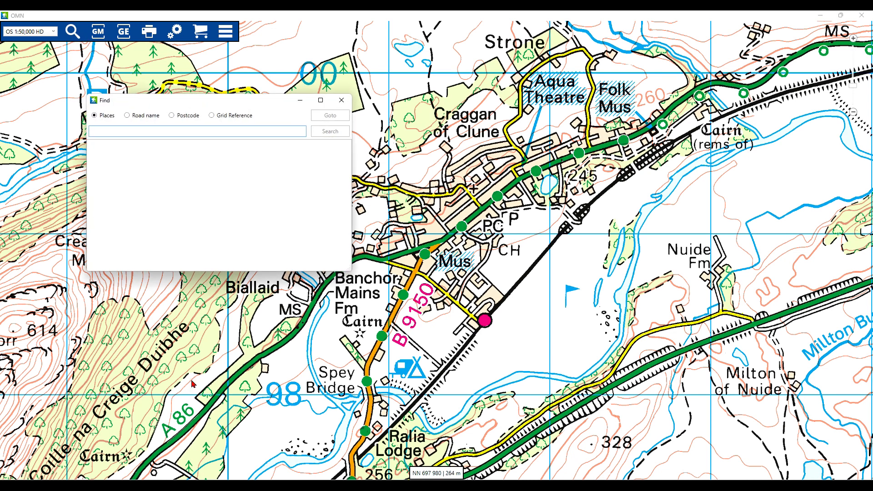
{"action": "type", "text": "Portavadie"}
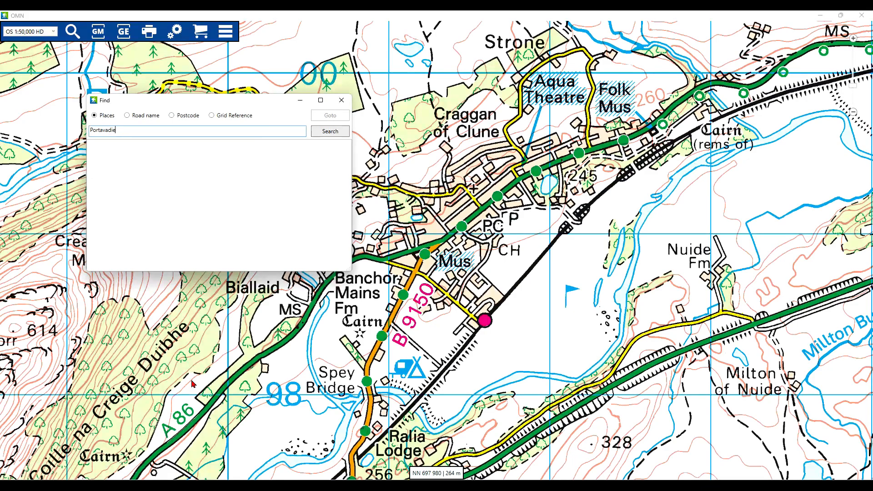
{"action": "key", "text": "Return"}
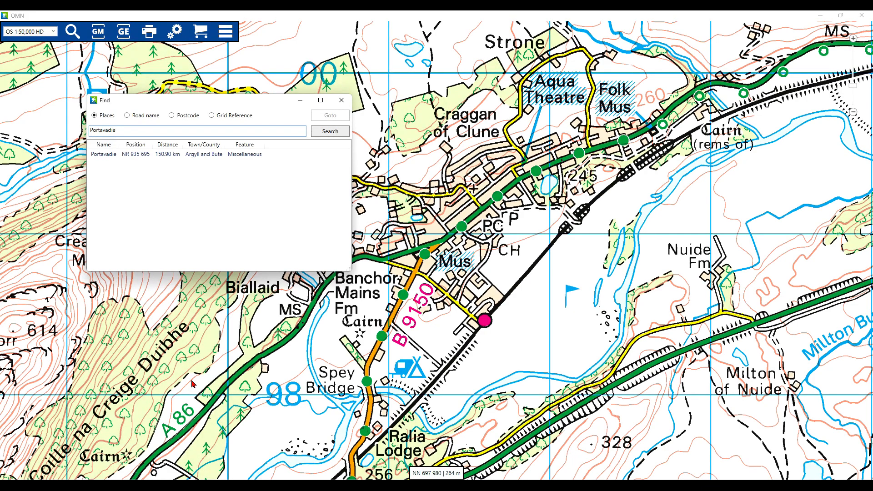
{"action": "double_click", "coordinate": [117, 155]}
{"action": "left_click", "coordinate": [342, 100]}
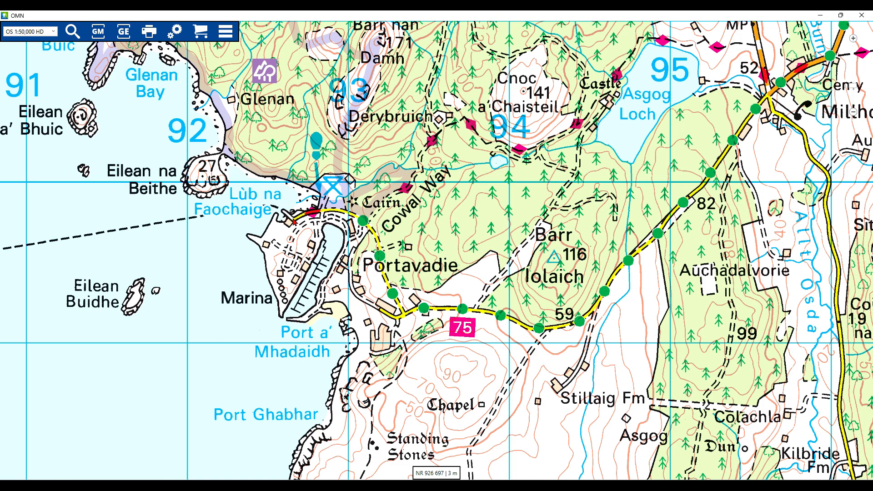
Start a route at NR 926 697, north of Portavadie marina, and plot it along the road and onto the Cowal Way.
{"action": "right_click", "coordinate": [294, 221]}
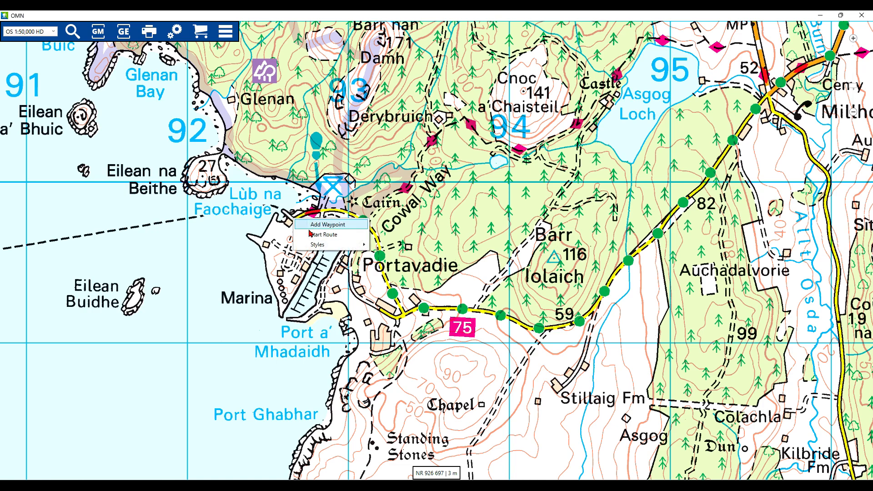
{"action": "left_click", "coordinate": [324, 235]}
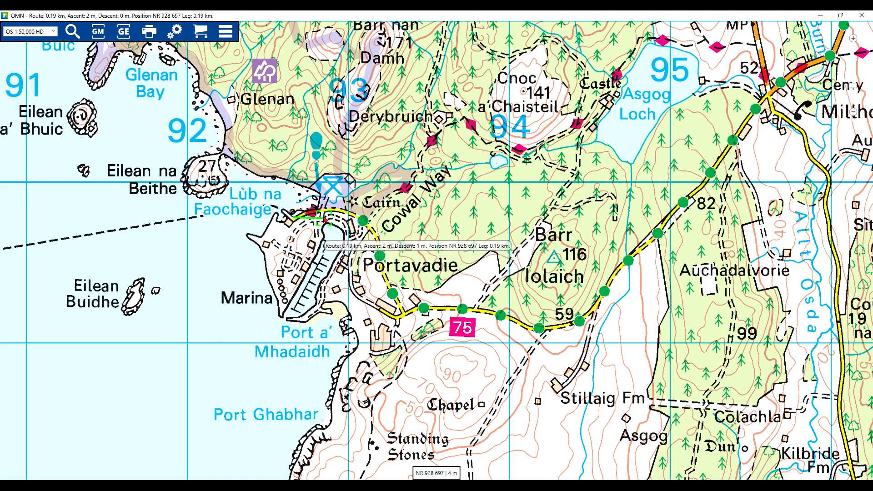
{"action": "left_click", "coordinate": [346, 212]}
{"action": "left_click", "coordinate": [363, 222]}
{"action": "left_click", "coordinate": [388, 196]}
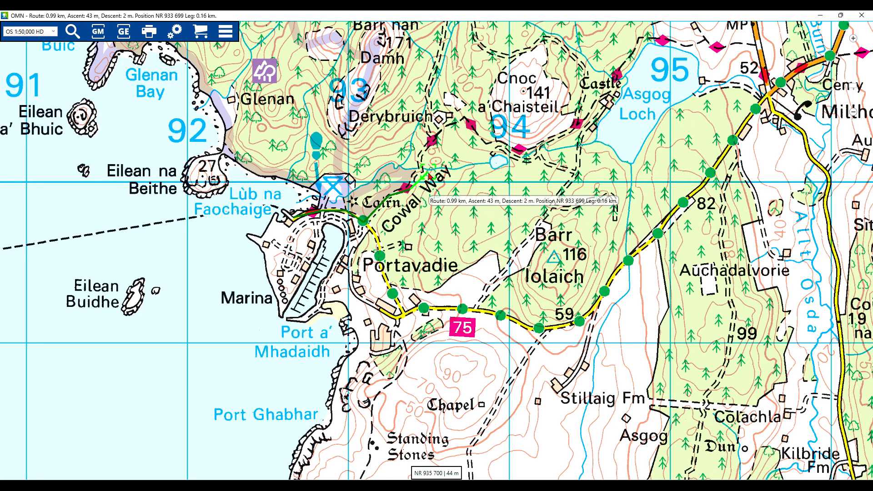
{"action": "left_click", "coordinate": [415, 173]}
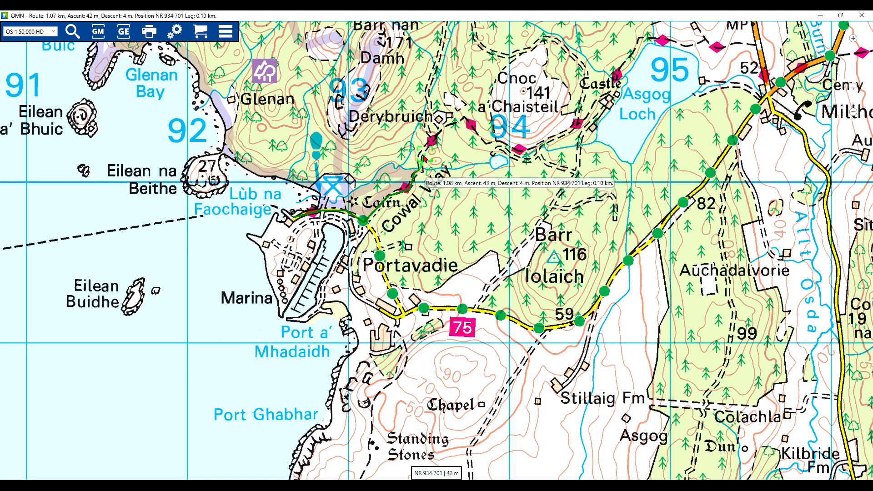
Continue the route along the Cowal Way past Derybruich and Cnoc a' Chaisteil to the castle beside Asgog Loch.
{"action": "left_click", "coordinate": [421, 151]}
{"action": "left_click", "coordinate": [462, 118]}
{"action": "left_click", "coordinate": [493, 144]}
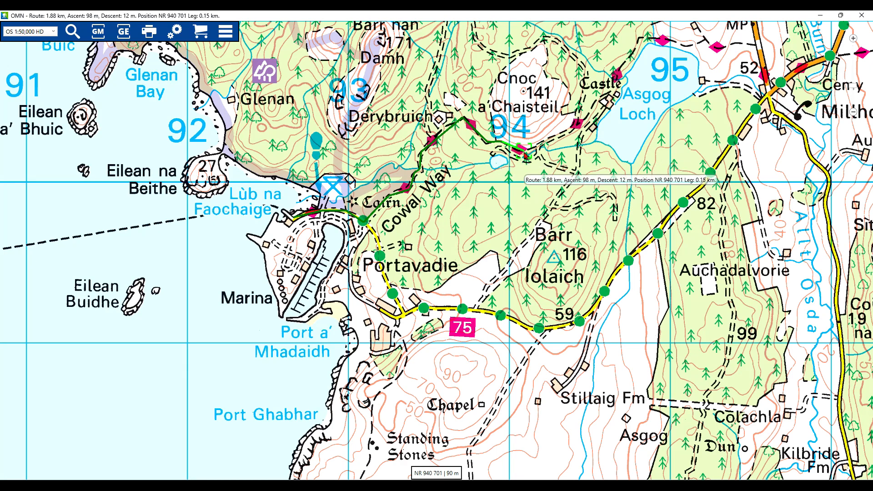
{"action": "left_click", "coordinate": [574, 131]}
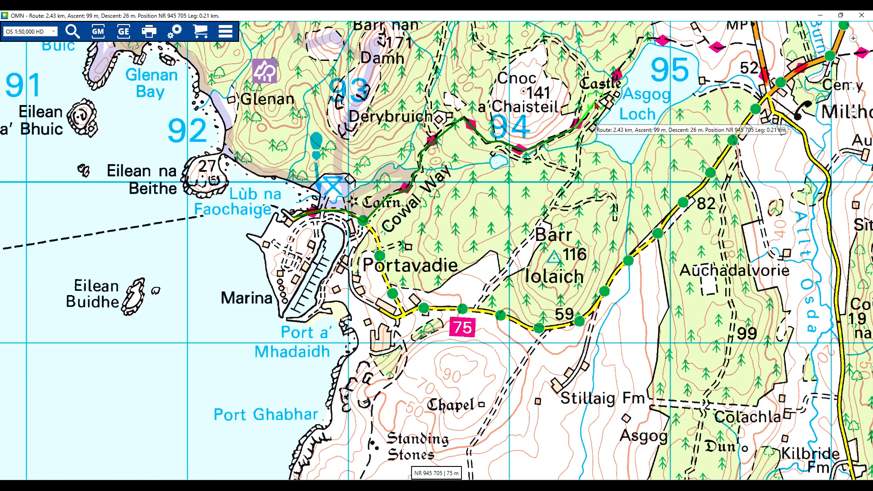
{"action": "left_click", "coordinate": [611, 88]}
{"action": "left_click", "coordinate": [614, 73]}
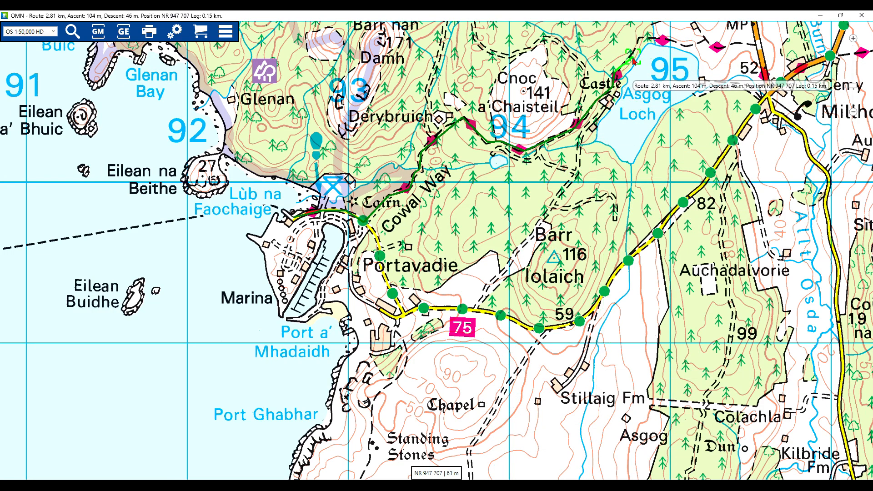
Extend the route around the north of Asgog Loch to the road at NR 955 708 and end it there.
{"action": "left_click", "coordinate": [639, 36]}
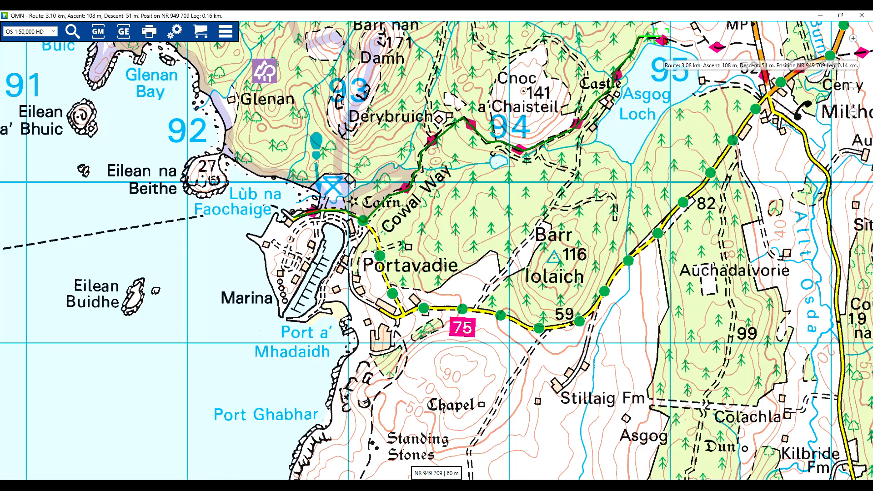
{"action": "left_click", "coordinate": [703, 40]}
{"action": "left_click", "coordinate": [740, 44]}
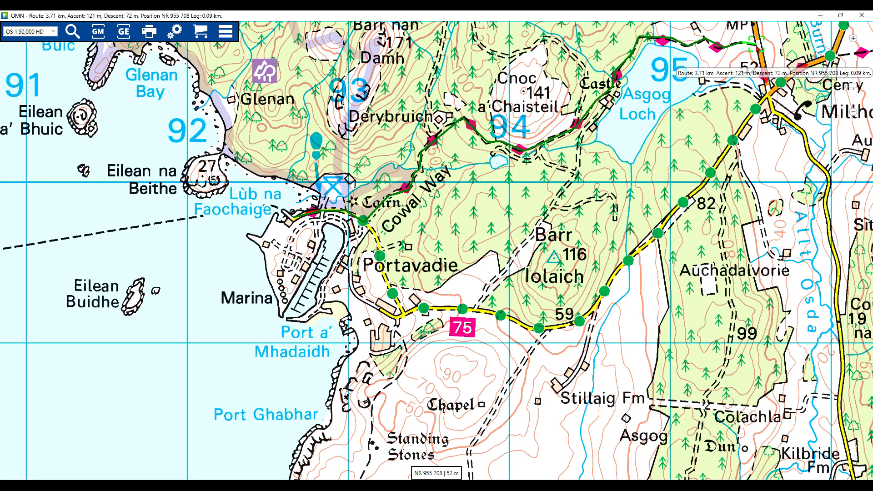
{"action": "right_click", "coordinate": [757, 45]}
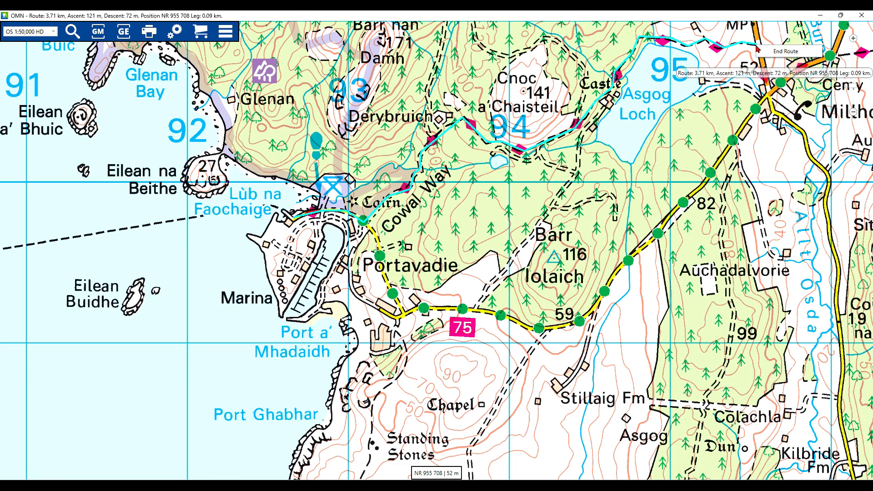
{"action": "left_click", "coordinate": [794, 53]}
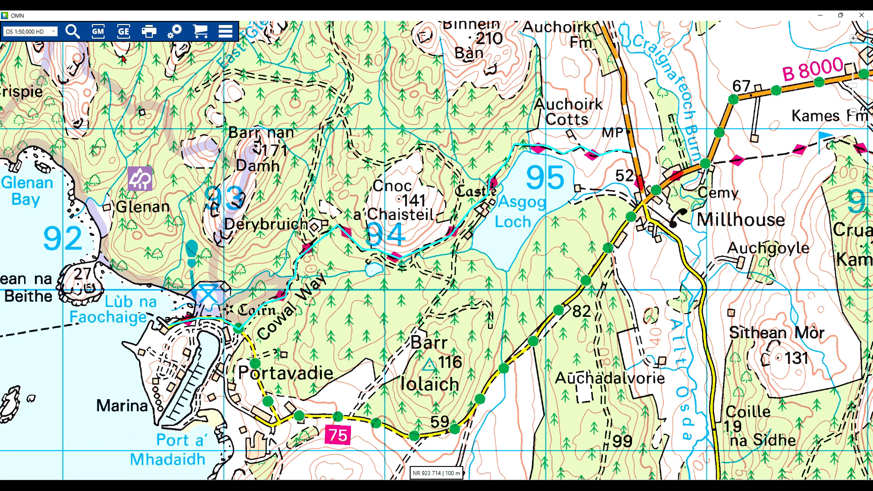
Rename the finished route in the GPX Editor as TGOC 2024 Day1.
{"action": "left_click", "coordinate": [123, 31]}
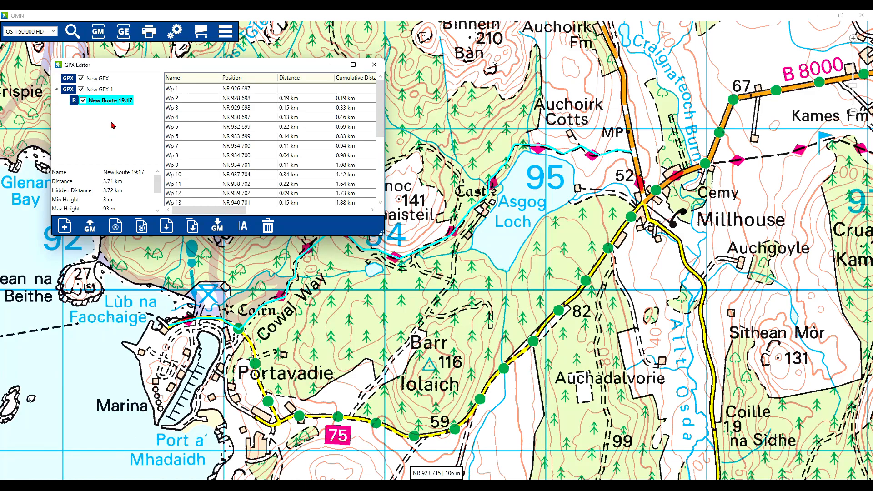
{"action": "left_click", "coordinate": [94, 105]}
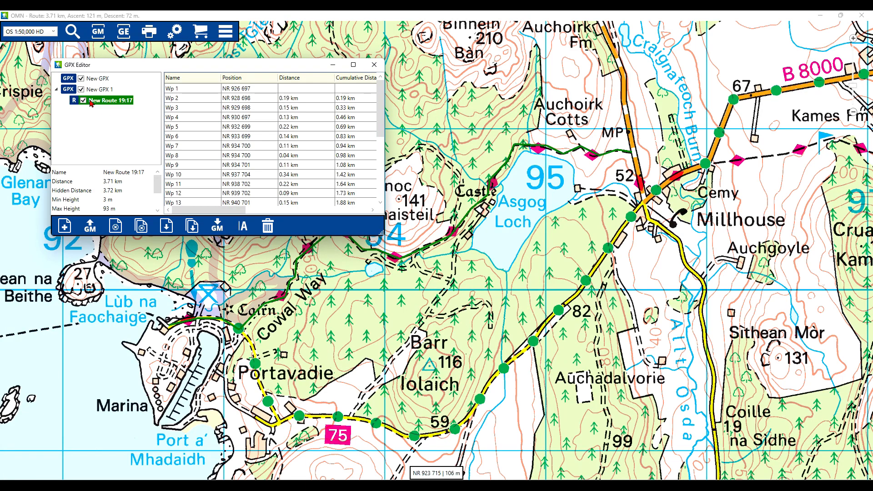
{"action": "right_click", "coordinate": [117, 103]}
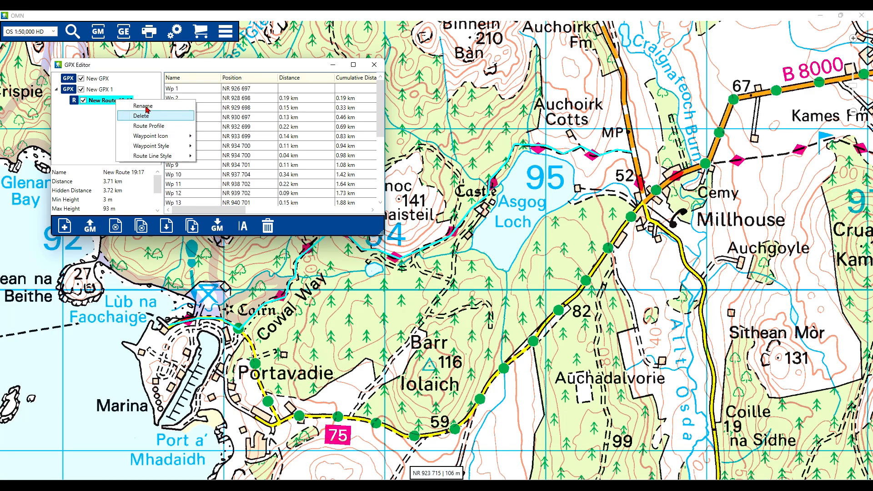
{"action": "left_click", "coordinate": [147, 107]}
{"action": "type", "text": "TGOC 290"}
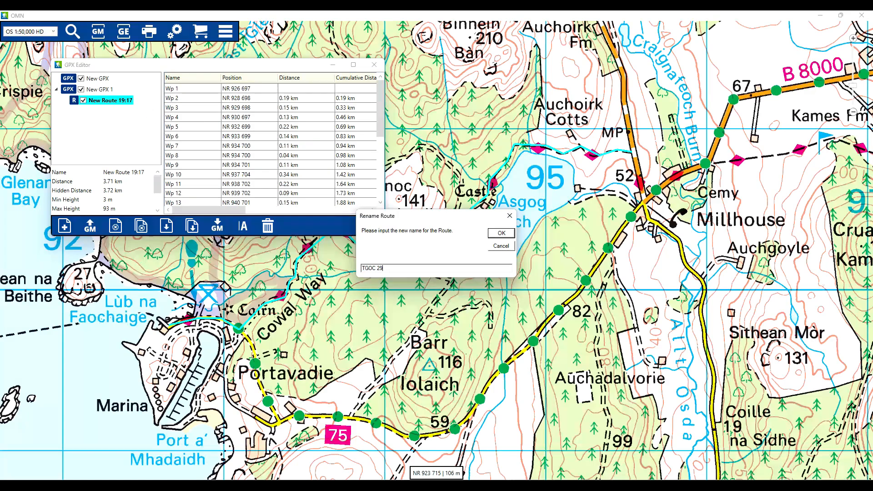
{"action": "type", "text": "24 Day1"}
{"action": "key", "text": "Return"}
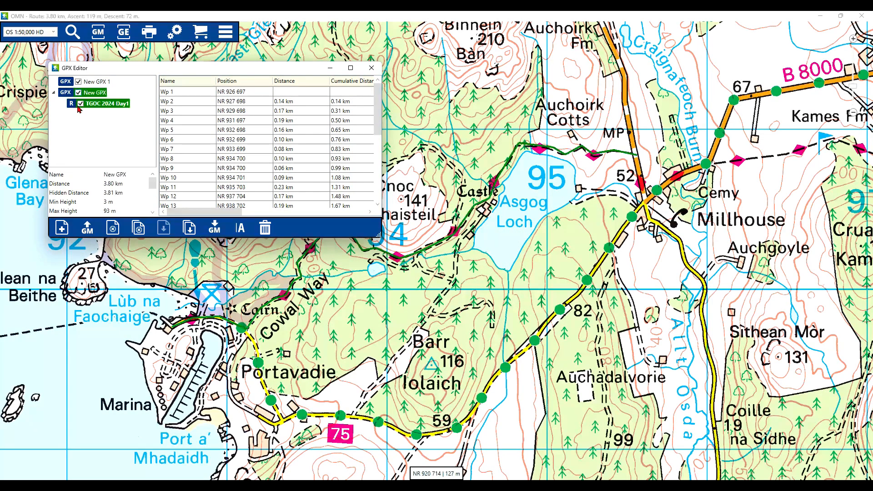
Review the distance, height, estimated time, ascent and descent statistics of the TGOC 2024 Day1 route in the GPX Editor.
{"action": "left_click", "coordinate": [78, 107]}
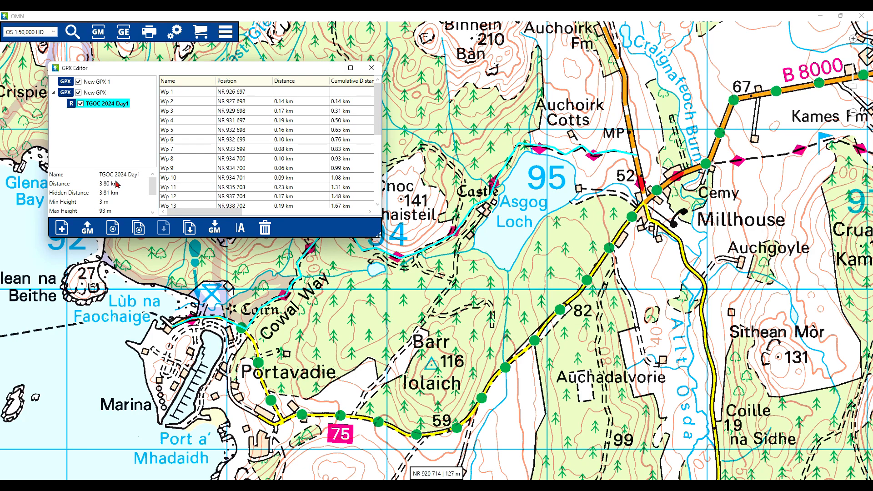
{"action": "left_click", "coordinate": [152, 212]}
{"action": "left_click", "coordinate": [153, 212]}
{"action": "left_click", "coordinate": [152, 213]}
{"action": "left_click", "coordinate": [153, 212]}
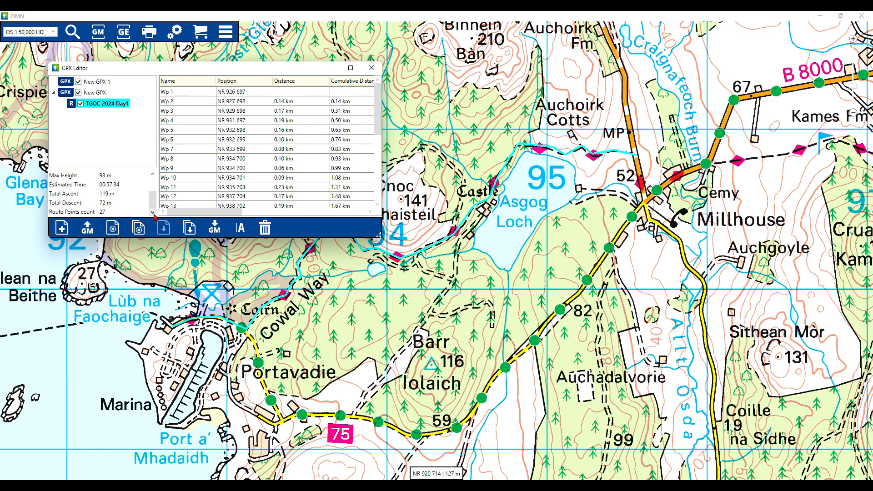
{"action": "left_click", "coordinate": [153, 175]}
{"action": "left_click", "coordinate": [153, 175]}
{"action": "left_click", "coordinate": [153, 175]}
{"action": "left_click", "coordinate": [152, 175]}
{"action": "left_click", "coordinate": [153, 175]}
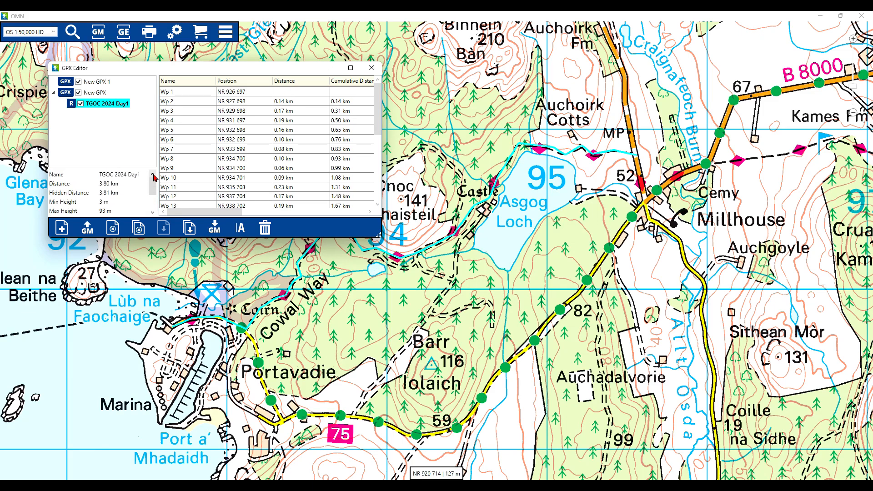
{"action": "left_click", "coordinate": [350, 68]}
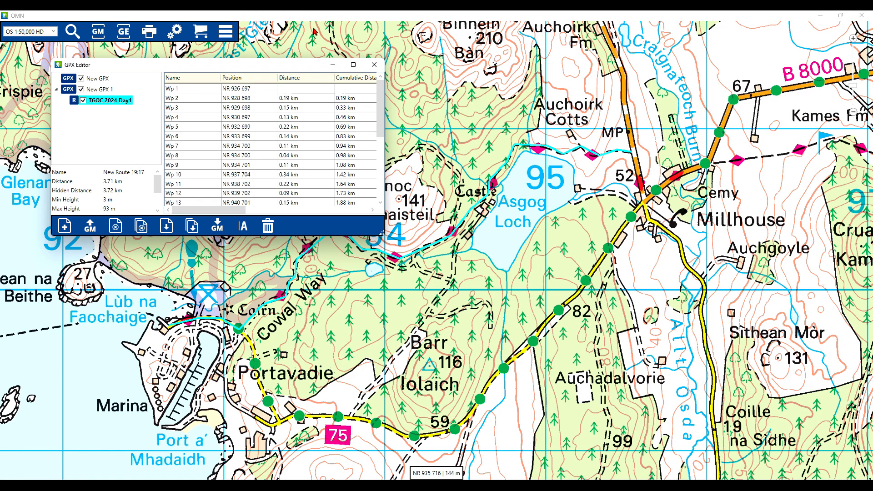
Select the New GPX 1 file containing the Day1 route, and close the GPX Editor.
{"action": "left_click", "coordinate": [106, 90]}
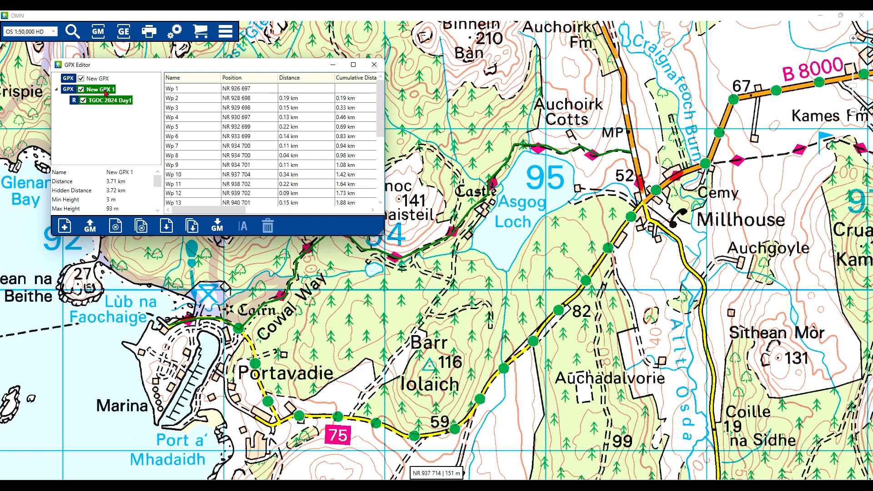
{"action": "left_click", "coordinate": [109, 101]}
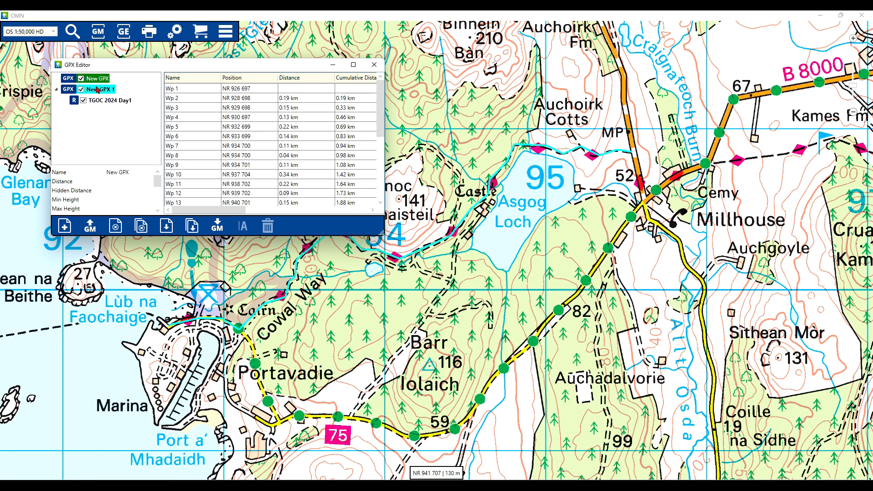
{"action": "left_click", "coordinate": [374, 64]}
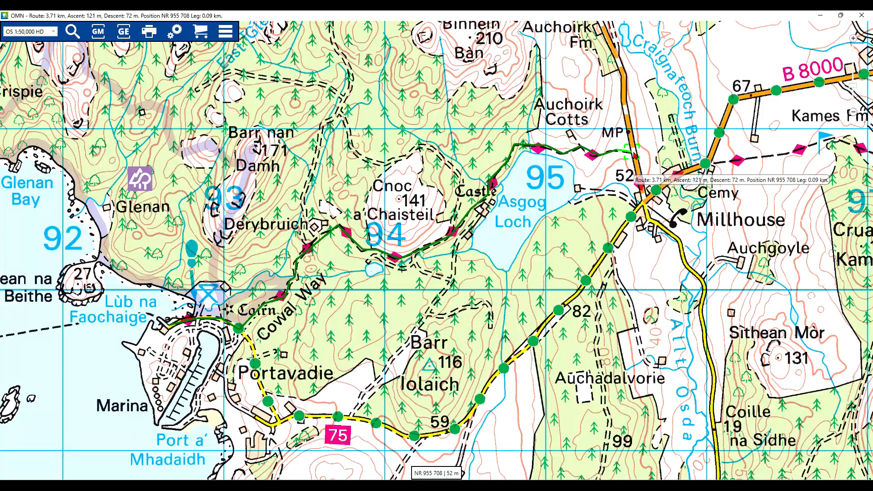
Start a second route at the Day1 end point, NR 955 708, and plot it through the Millhouse junction onto the Cowal Way.
{"action": "right_click", "coordinate": [636, 155]}
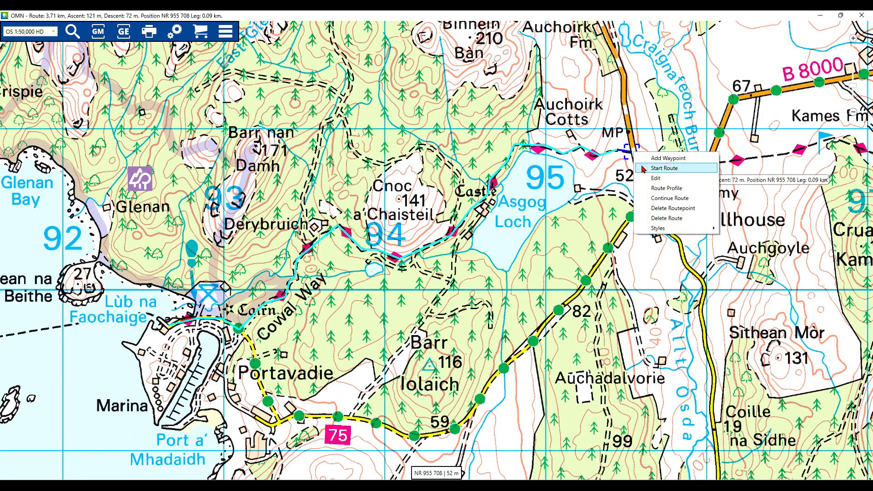
{"action": "left_click", "coordinate": [642, 169]}
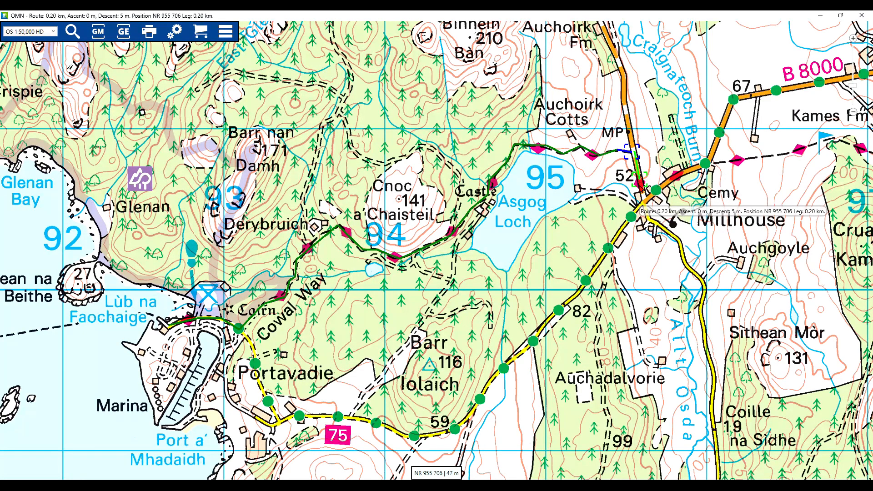
{"action": "left_click", "coordinate": [647, 200]}
{"action": "left_click", "coordinate": [705, 163]}
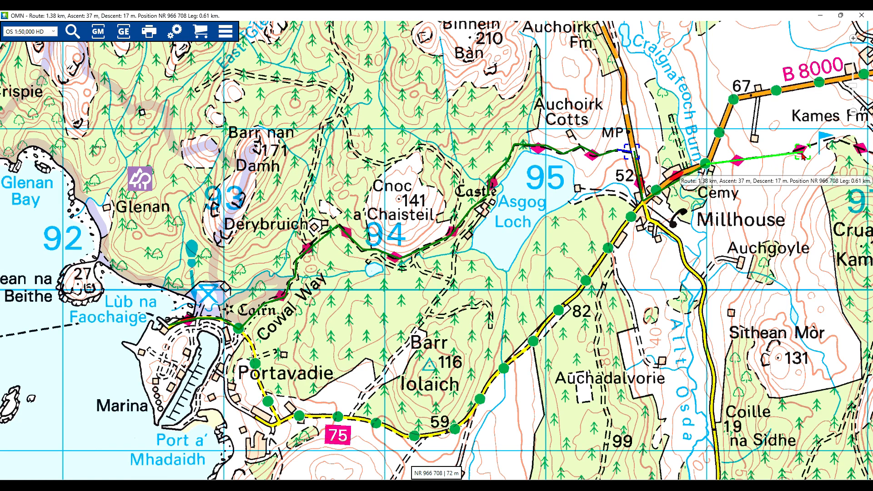
Extend the second route east along the Cowal Way around the north of Cruach Kames and down towards the coast at NR 977 702.
{"action": "key", "text": "Right"}
{"action": "key", "text": "Right"}
{"action": "key", "text": "Right"}
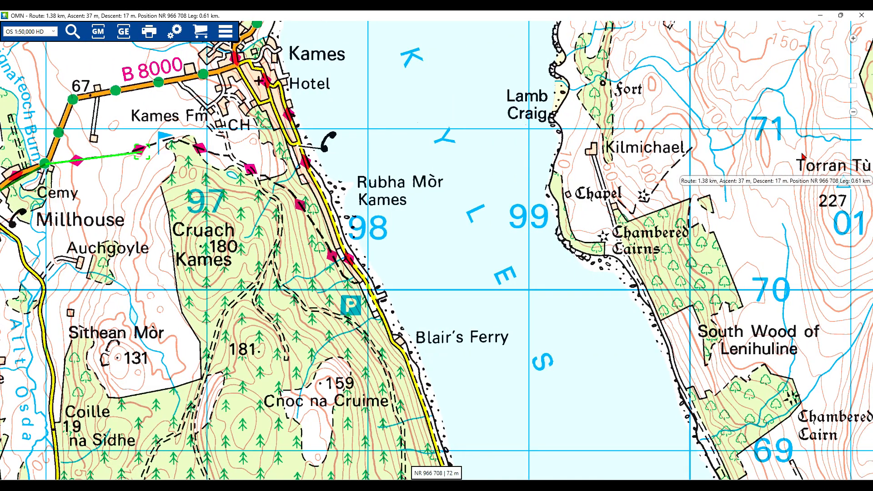
{"action": "key", "text": "Up"}
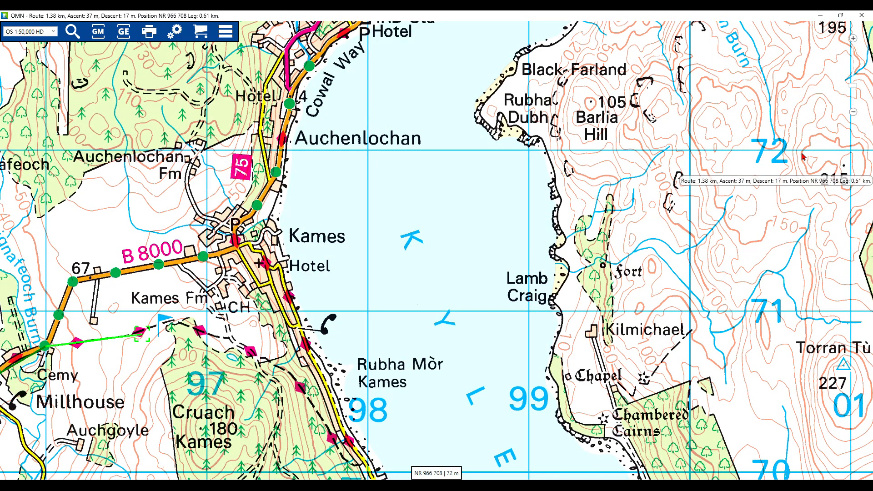
{"action": "left_click", "coordinate": [169, 321]}
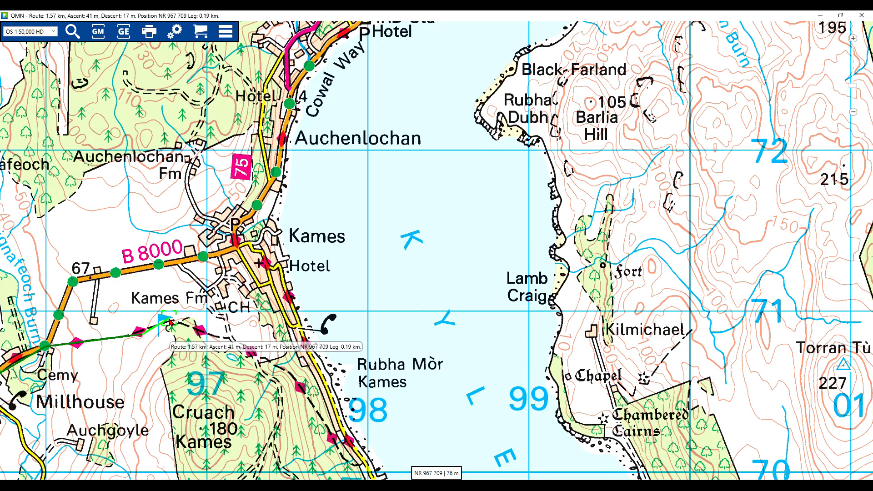
{"action": "left_click", "coordinate": [248, 349]}
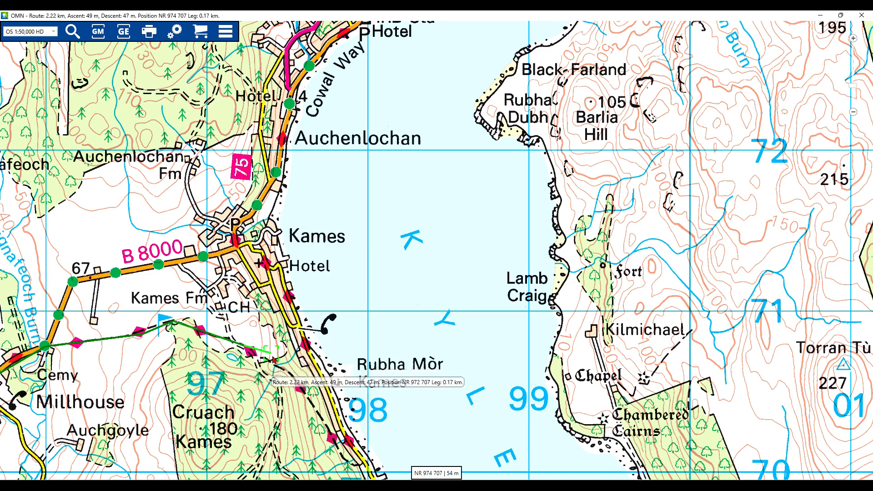
{"action": "left_click", "coordinate": [289, 374]}
{"action": "left_click", "coordinate": [331, 437]}
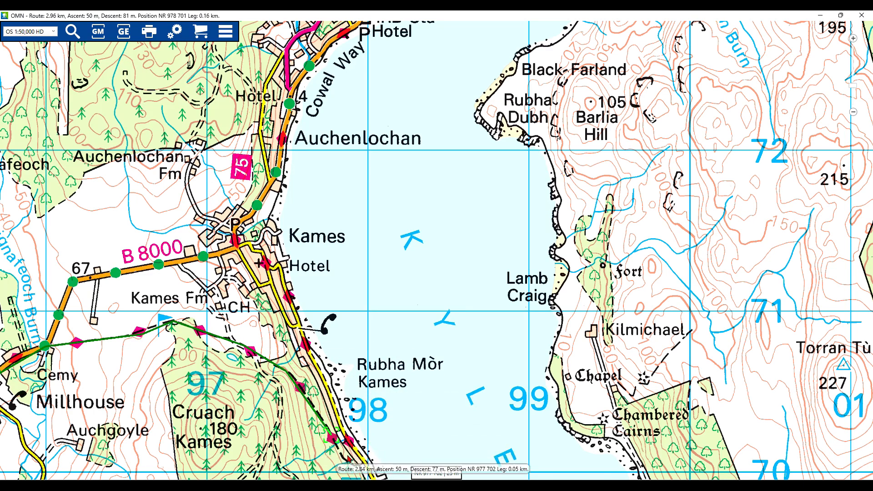
Take the route onto the coast road at NR 979 700, follow it north into Kames and end it at NR 971 714.
{"action": "left_click", "coordinate": [346, 460]}
{"action": "left_click", "coordinate": [363, 463]}
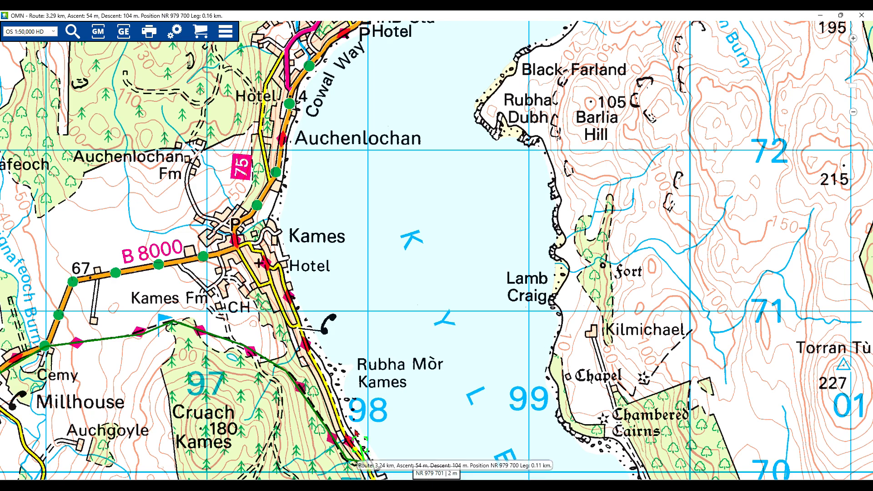
{"action": "left_click", "coordinate": [343, 428]}
{"action": "left_click", "coordinate": [306, 347]}
{"action": "left_click", "coordinate": [277, 265]}
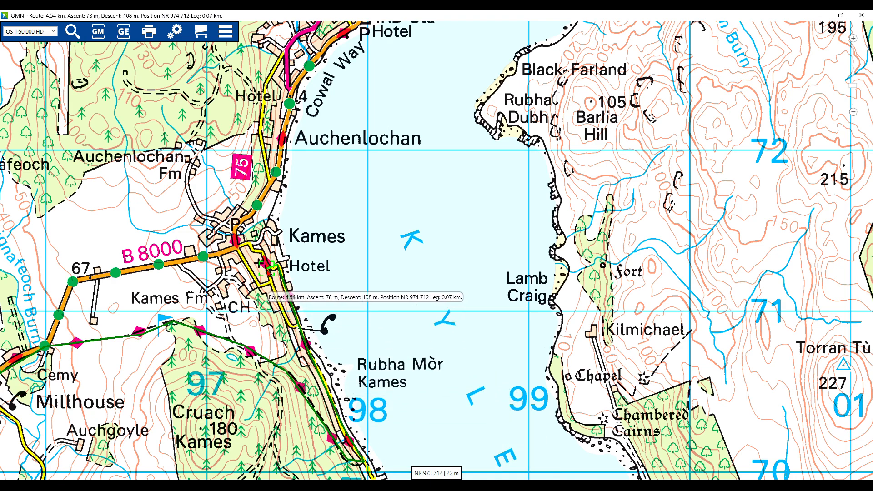
{"action": "left_click", "coordinate": [261, 250]}
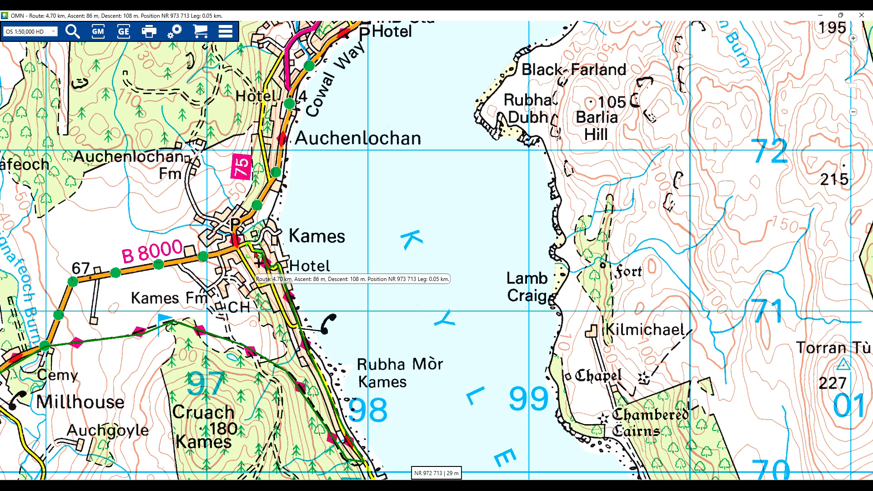
{"action": "right_click", "coordinate": [233, 248]}
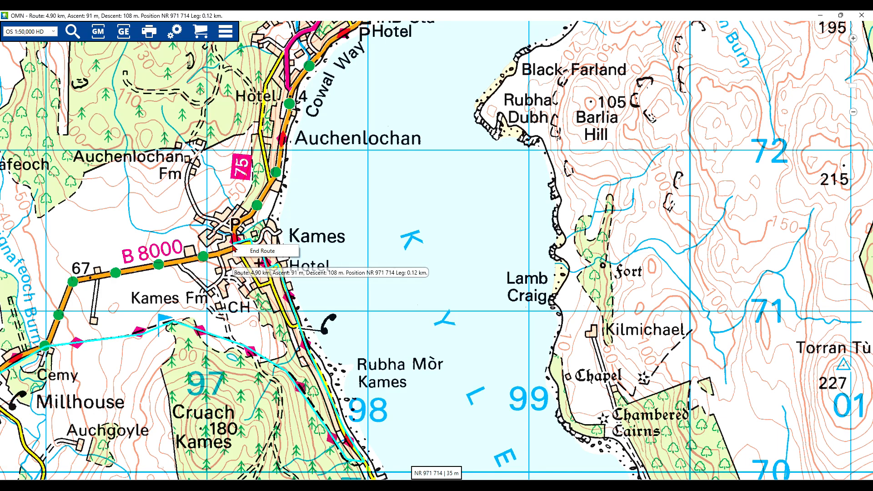
{"action": "left_click", "coordinate": [261, 251]}
Rename the route ending at Kames as TGOC 2024 Day2 in the GPX Editor, and close the editor.
{"action": "left_click_drag", "start_coordinate": [160, 269], "coordinate": [547, 261]}
{"action": "mouse_move", "coordinate": [525, 321]}
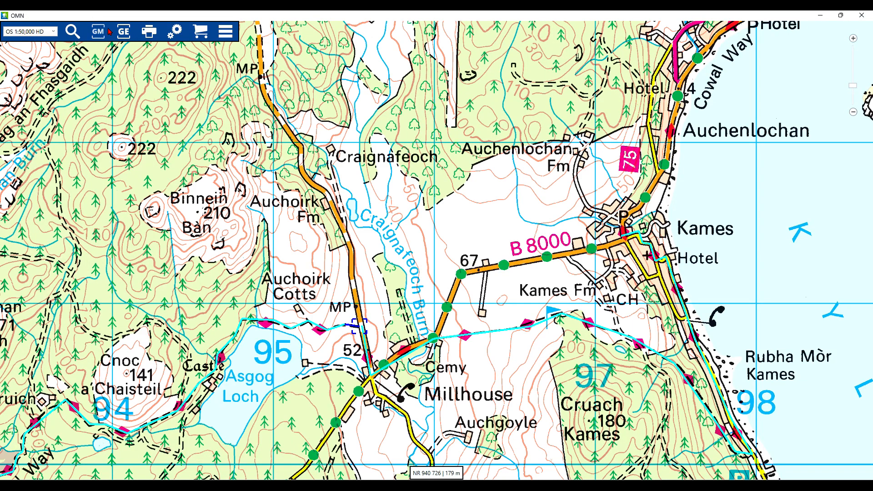
{"action": "left_click", "coordinate": [124, 32]}
{"action": "left_click", "coordinate": [130, 111]}
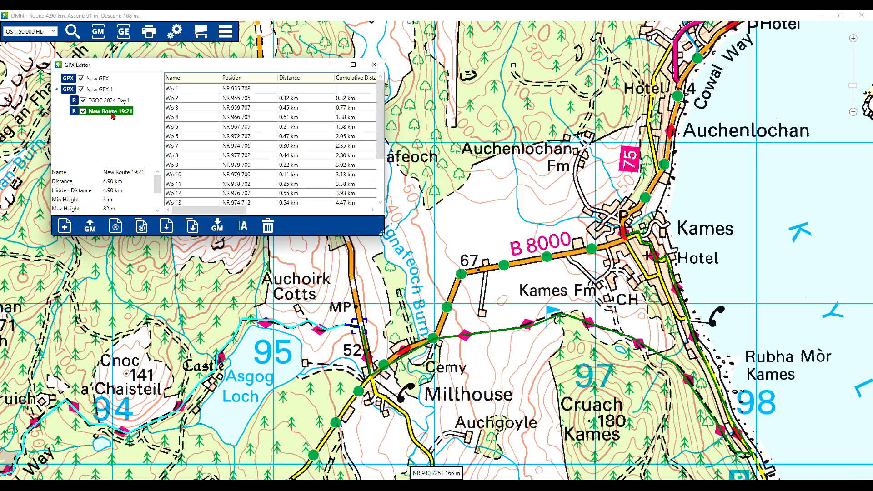
{"action": "right_click", "coordinate": [111, 112]}
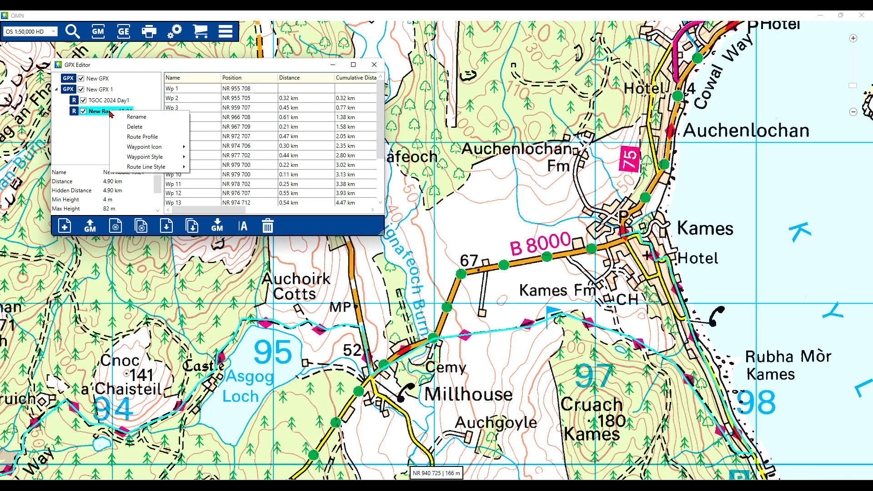
{"action": "left_click", "coordinate": [146, 117]}
{"action": "type", "text": "TGOC"}
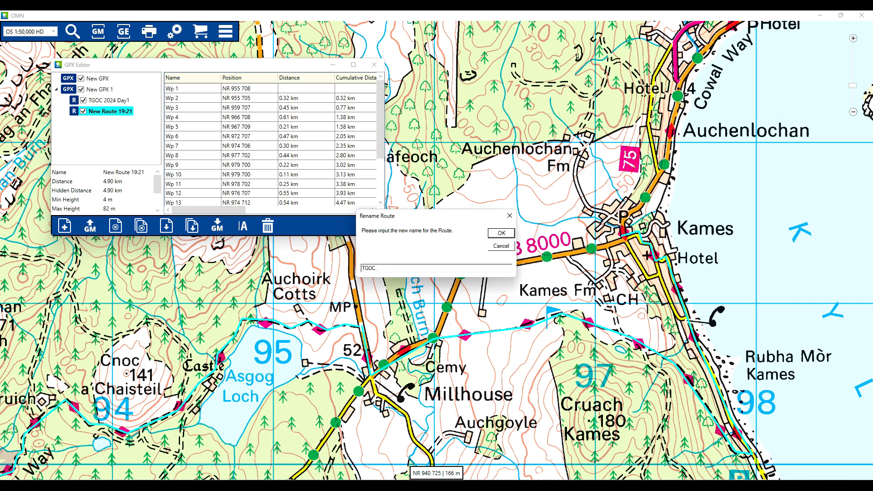
{"action": "type", "text": " 2024 Day2"}
{"action": "key", "text": "Return"}
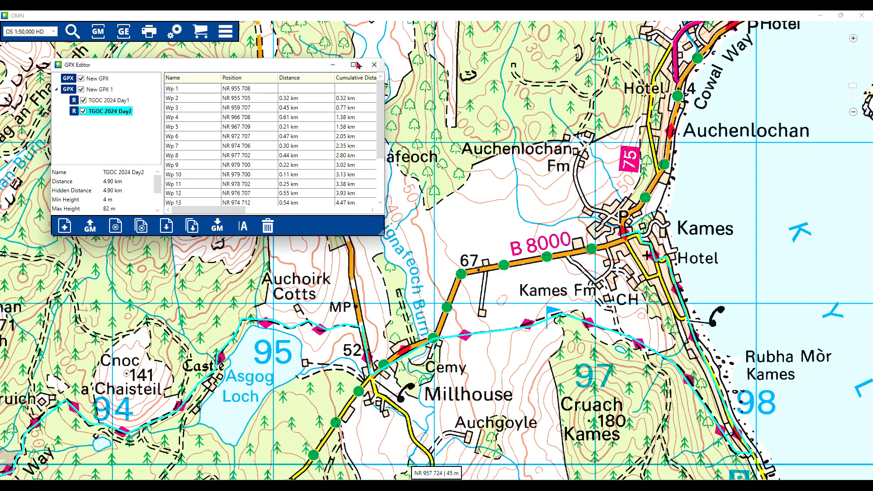
{"action": "left_click", "coordinate": [374, 65]}
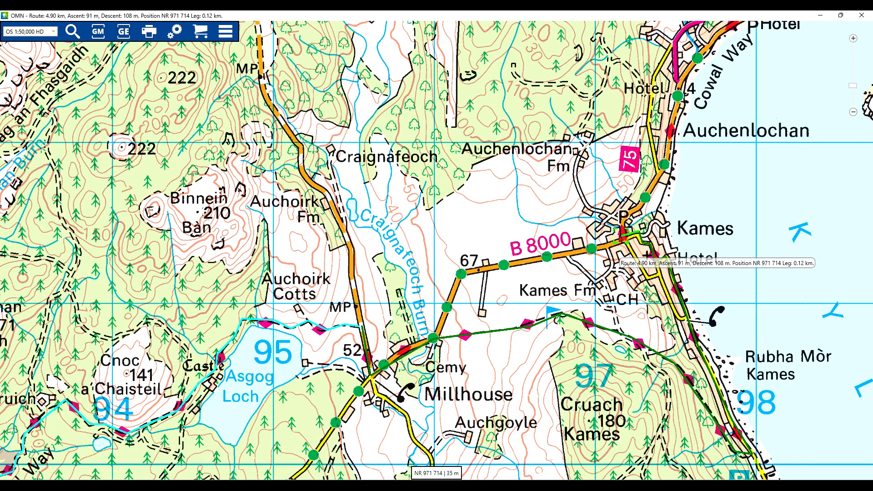
Continue the Day2 route from NR 971 714 north along the coast road through Auchenlochan and end it at NR 976 725.
{"action": "right_click", "coordinate": [623, 235]}
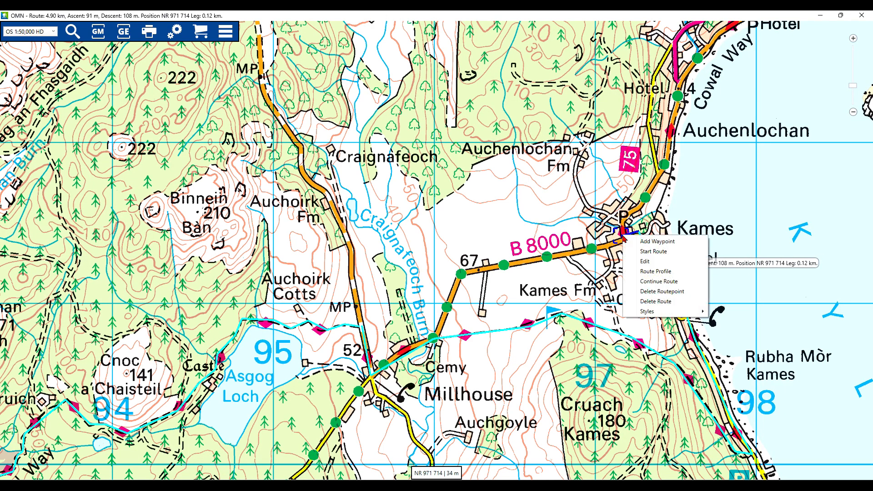
{"action": "left_click", "coordinate": [644, 285]}
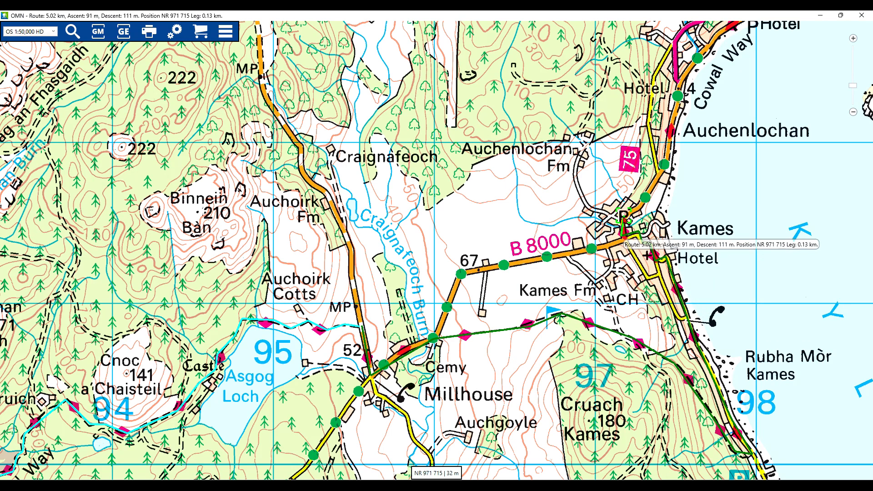
{"action": "left_click", "coordinate": [639, 203]}
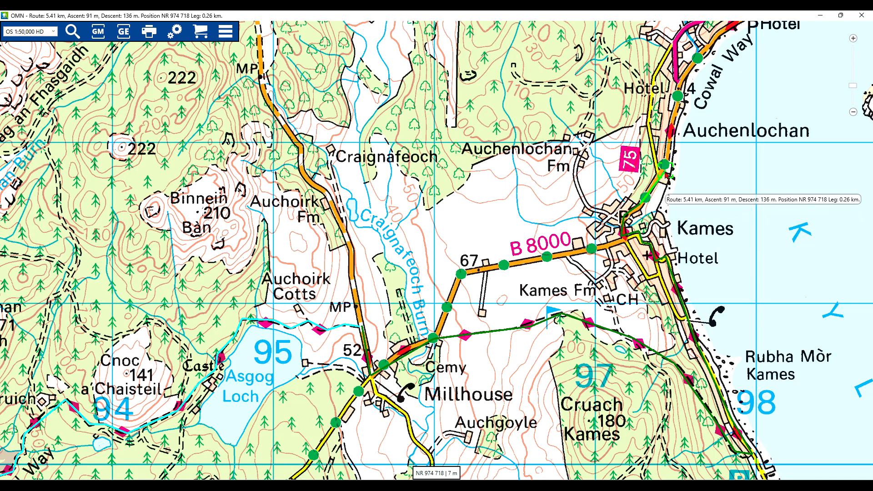
{"action": "left_click", "coordinate": [664, 166]}
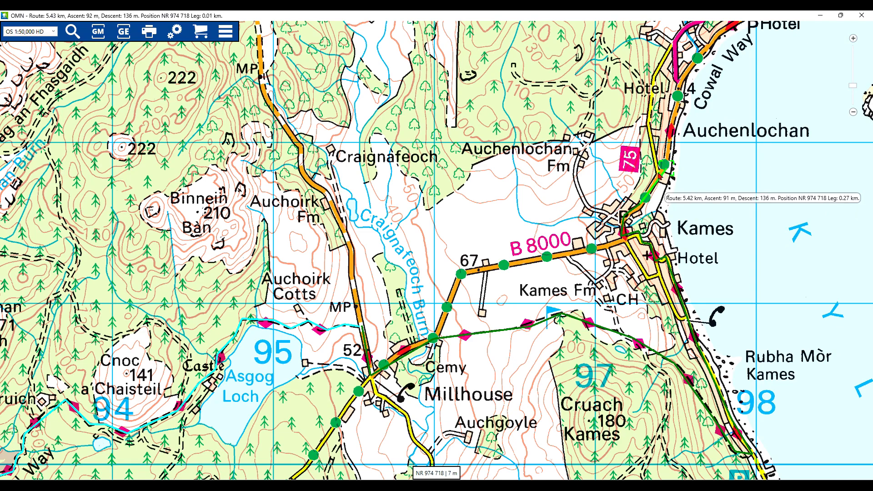
{"action": "left_click", "coordinate": [678, 97]}
{"action": "right_click", "coordinate": [699, 55]}
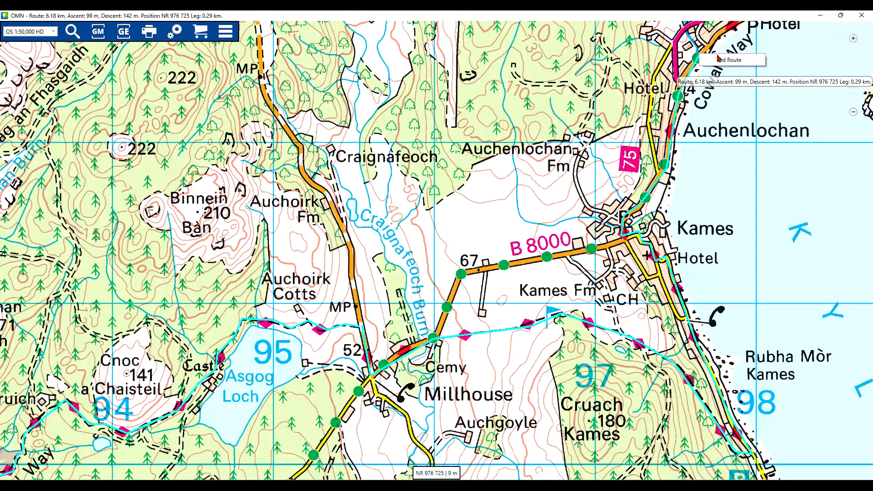
{"action": "left_click", "coordinate": [717, 58]}
{"action": "left_click_drag", "start_coordinate": [729, 203], "coordinate": [579, 285]}
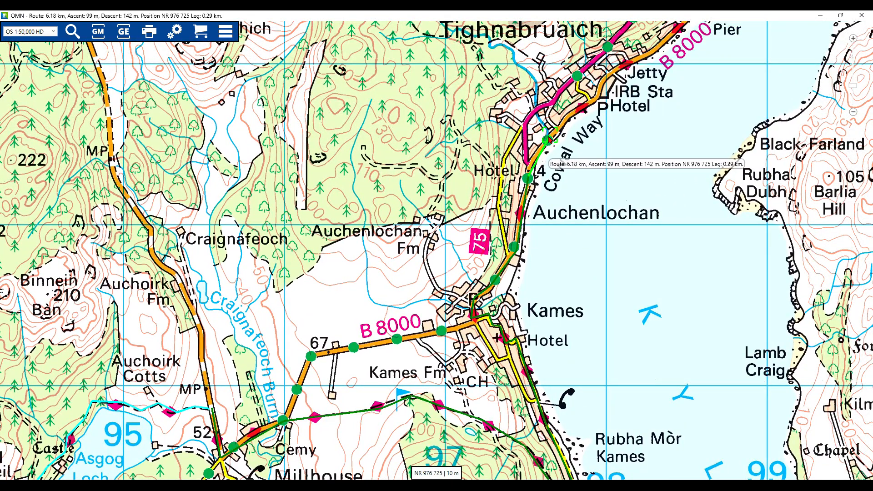
Examine the elevation profile of the extended Day2 route, and close the profile.
{"action": "right_click", "coordinate": [549, 139]}
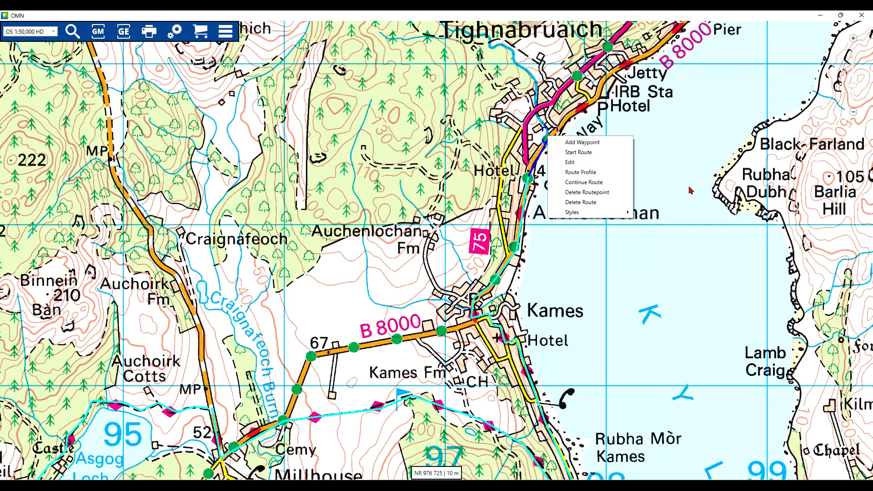
{"action": "left_click", "coordinate": [607, 174]}
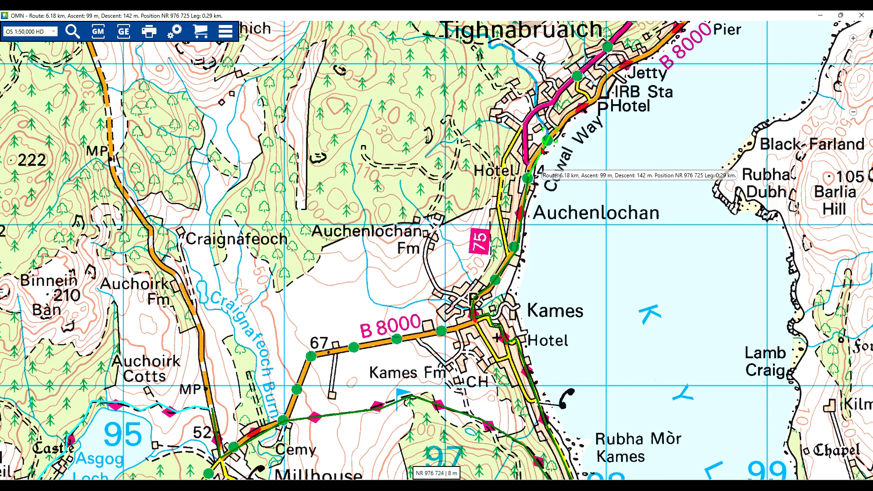
{"action": "right_click", "coordinate": [541, 154]}
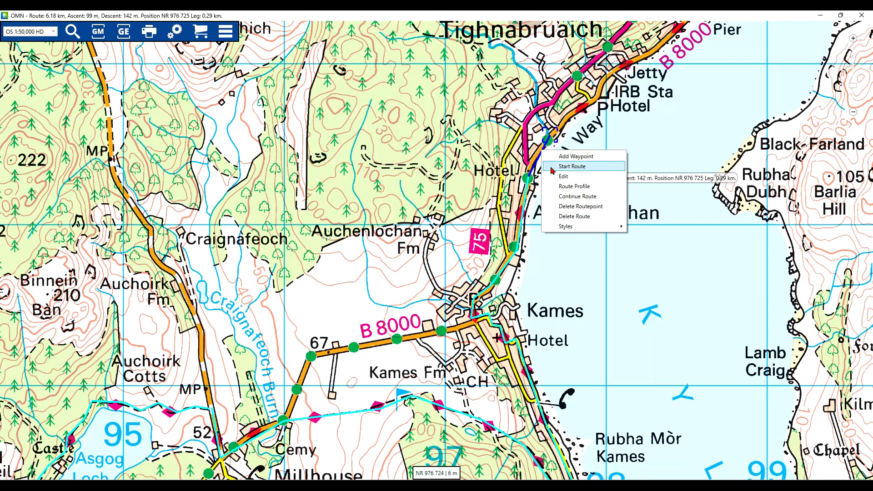
{"action": "left_click", "coordinate": [563, 187]}
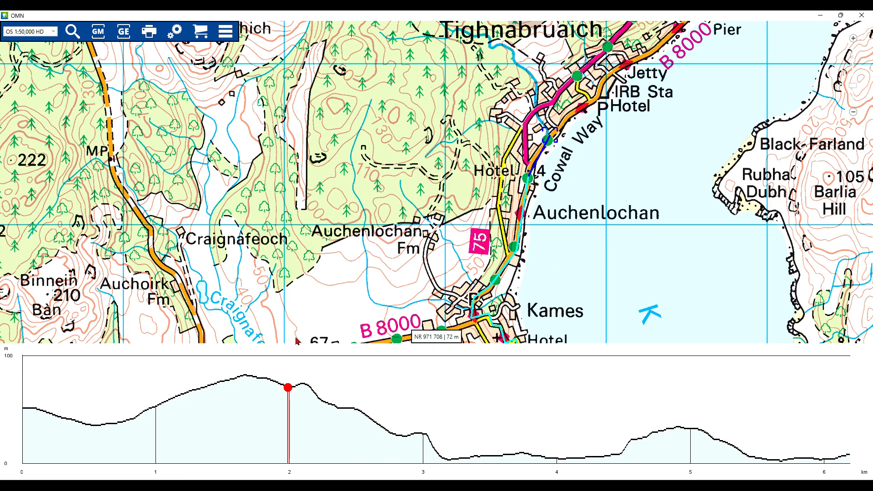
{"action": "mouse_move", "coordinate": [529, 181]}
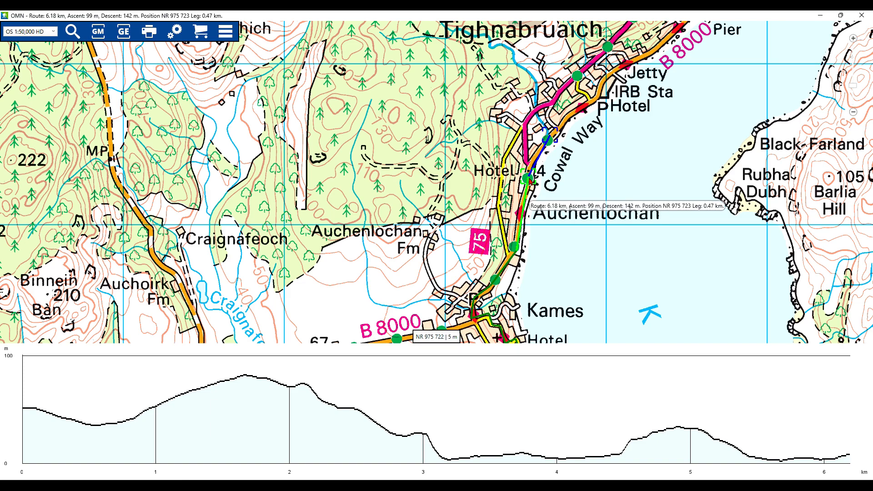
{"action": "left_click", "coordinate": [567, 293]}
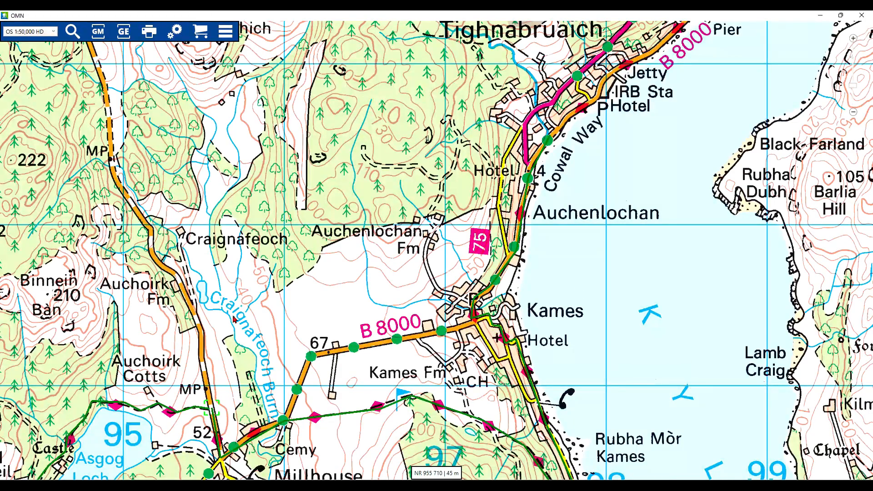
Apply the Transparent Green line style to all routes in the New GPX 1 file.
{"action": "left_click_drag", "start_coordinate": [174, 271], "coordinate": [456, 191]}
{"action": "left_click", "coordinate": [122, 31]}
{"action": "left_click", "coordinate": [116, 113]}
{"action": "left_click", "coordinate": [105, 90]}
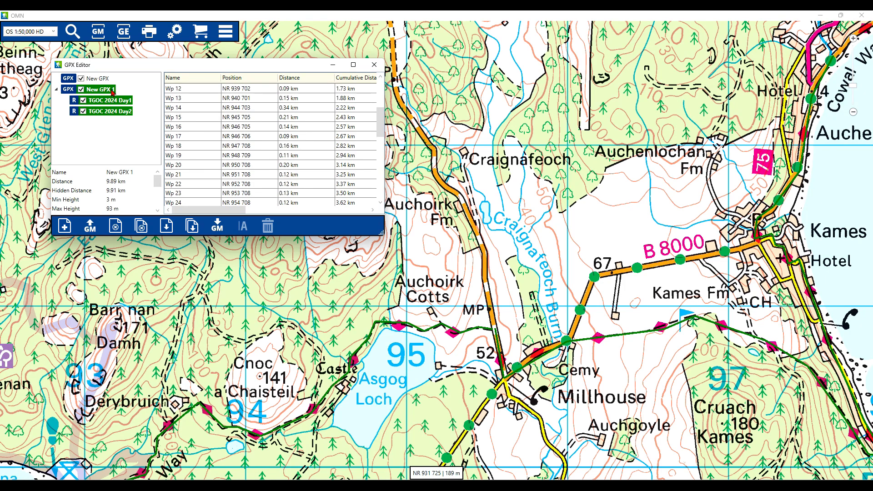
{"action": "right_click", "coordinate": [95, 90]}
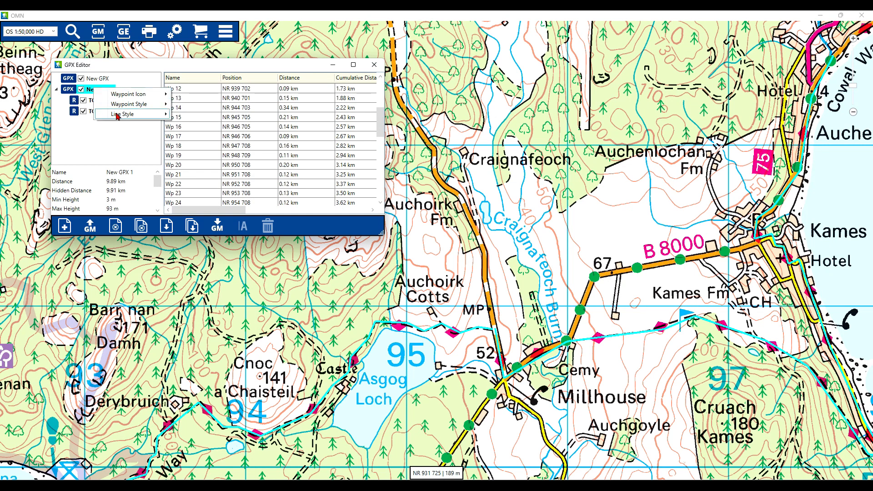
{"action": "mouse_move", "coordinate": [119, 114]}
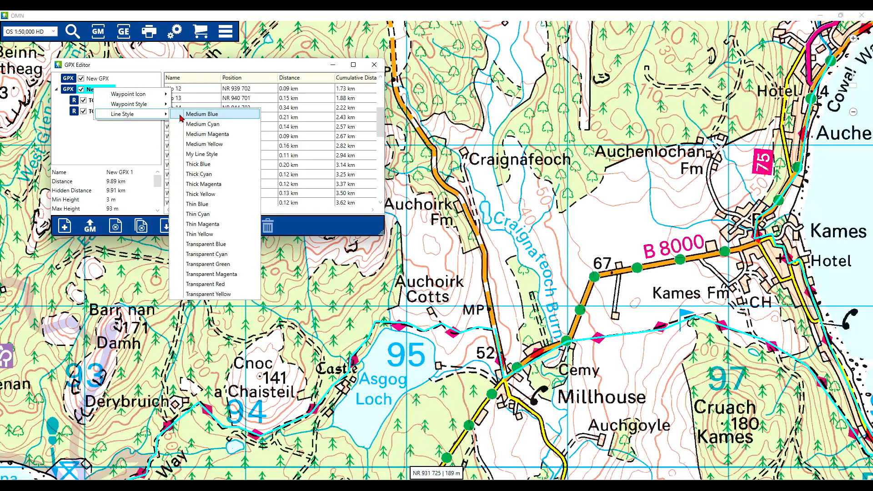
{"action": "left_click", "coordinate": [190, 265]}
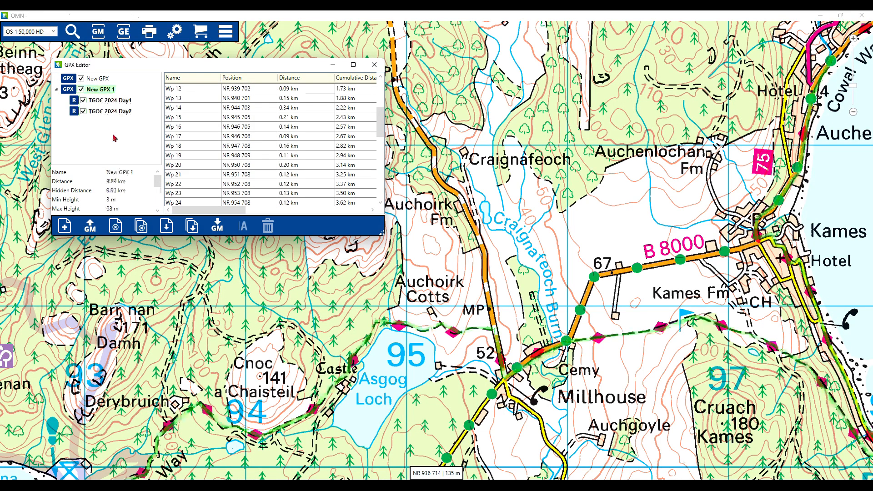
{"action": "right_click", "coordinate": [93, 90]}
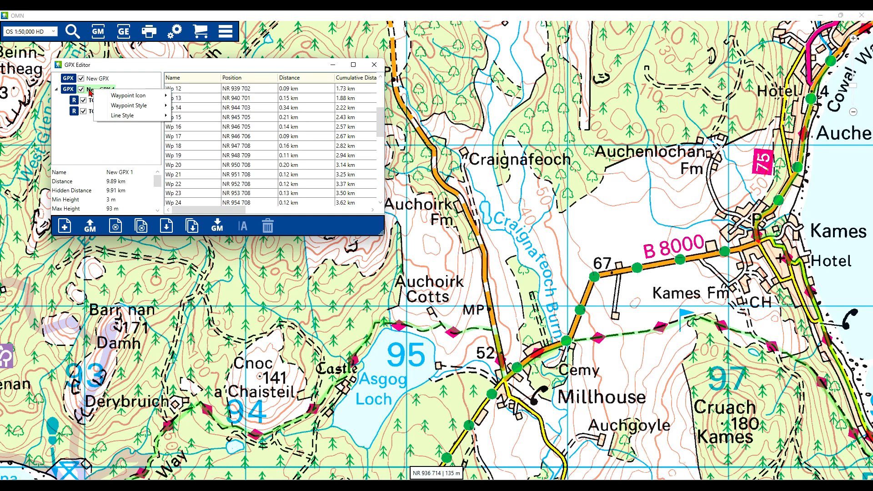
{"action": "left_click", "coordinate": [94, 125]}
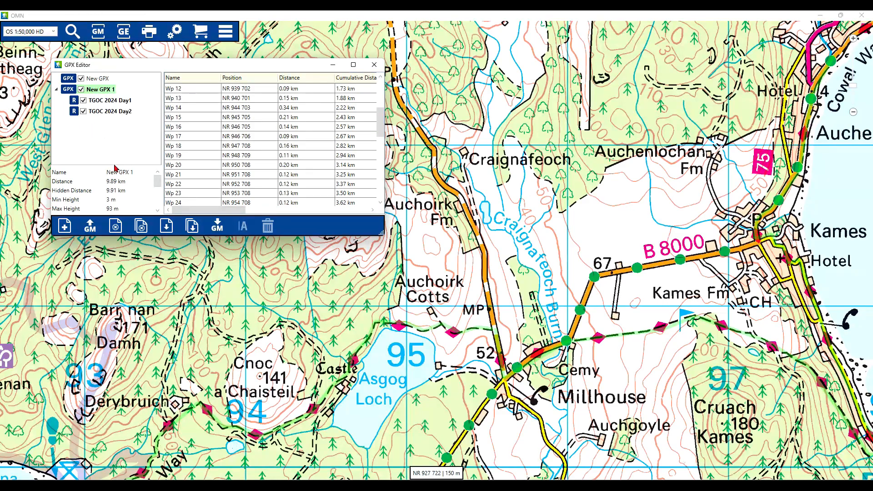
{"action": "left_click_drag", "start_coordinate": [538, 242], "coordinate": [680, 156]}
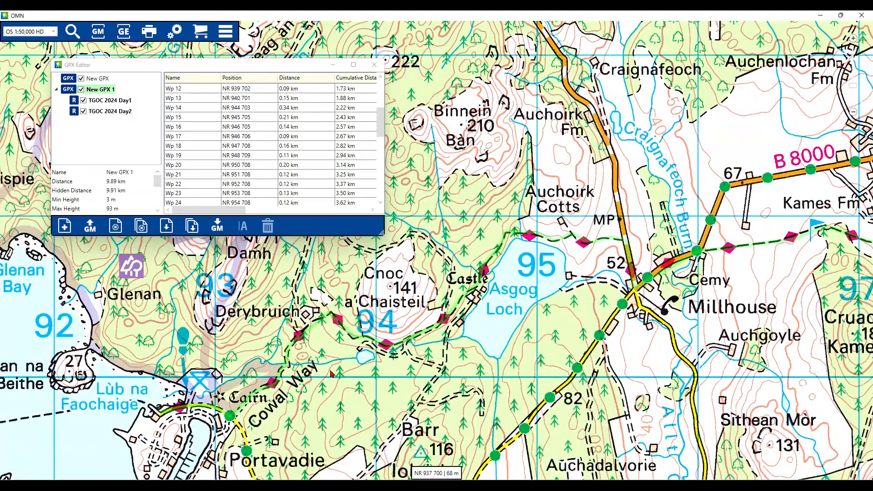
{"action": "left_click_drag", "start_coordinate": [589, 359], "coordinate": [389, 390]}
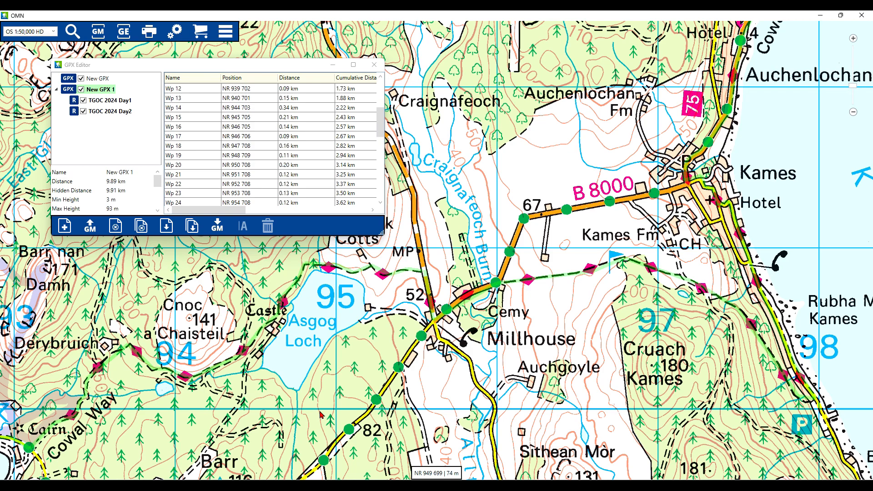
Set the line style of the TGOC 2024 Day1 route alone to Transparent Red.
{"action": "left_click", "coordinate": [118, 102]}
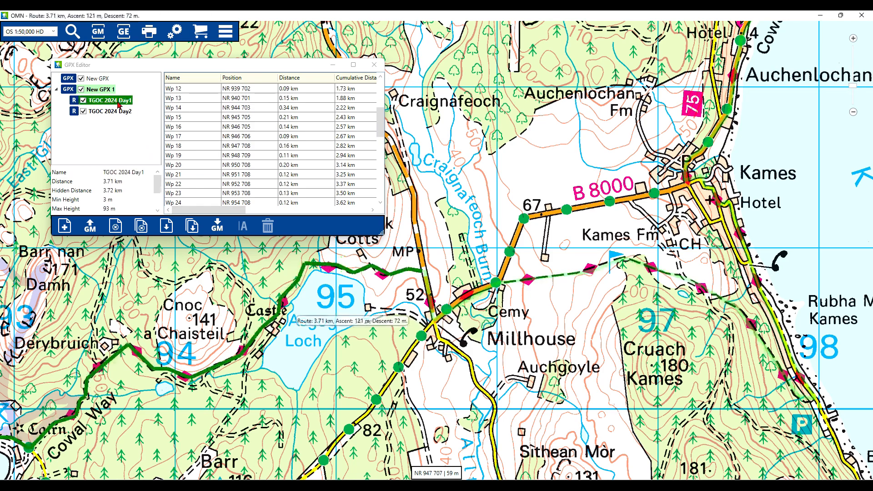
{"action": "left_click", "coordinate": [94, 91]}
{"action": "left_click", "coordinate": [100, 99]}
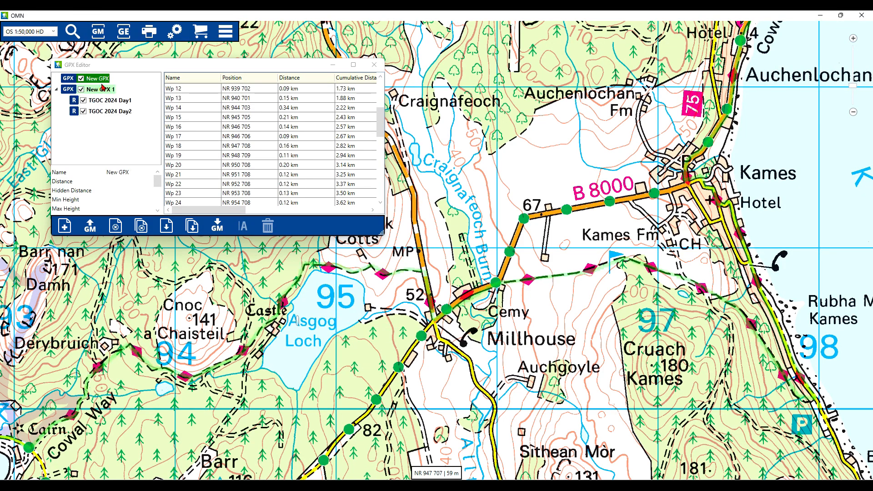
{"action": "right_click", "coordinate": [100, 105]}
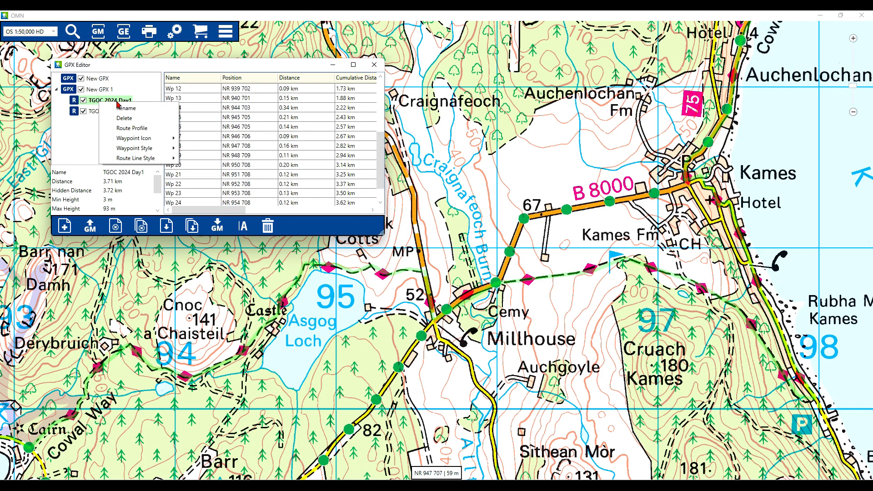
{"action": "mouse_move", "coordinate": [127, 162]}
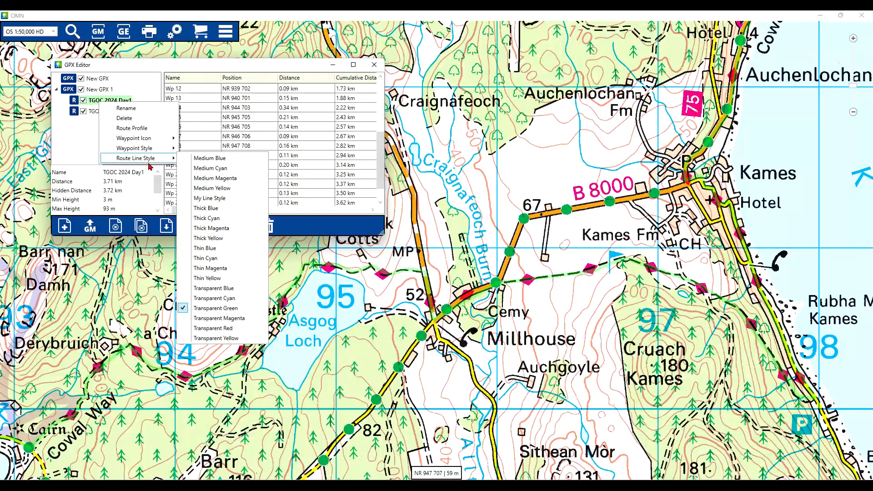
{"action": "left_click", "coordinate": [238, 319]}
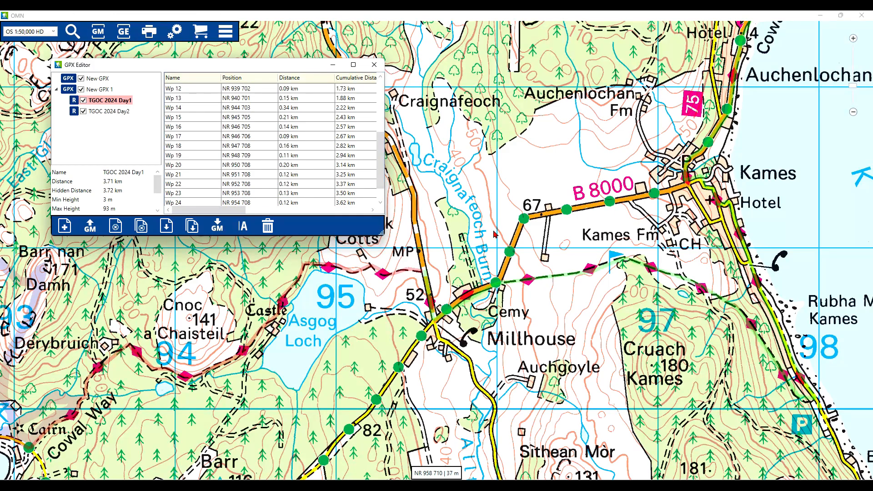
{"action": "left_click_drag", "start_coordinate": [579, 142], "coordinate": [648, 162]}
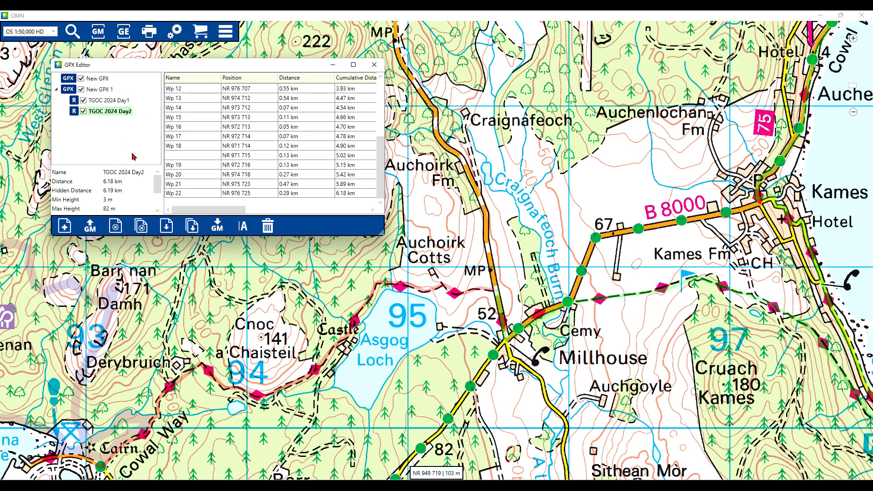
Rename the New GPX 1 file to TGO Challenge 2024 in GPX Manager.
{"action": "key", "text": "Down"}
{"action": "key", "text": "Left"}
{"action": "left_click", "coordinate": [100, 89]}
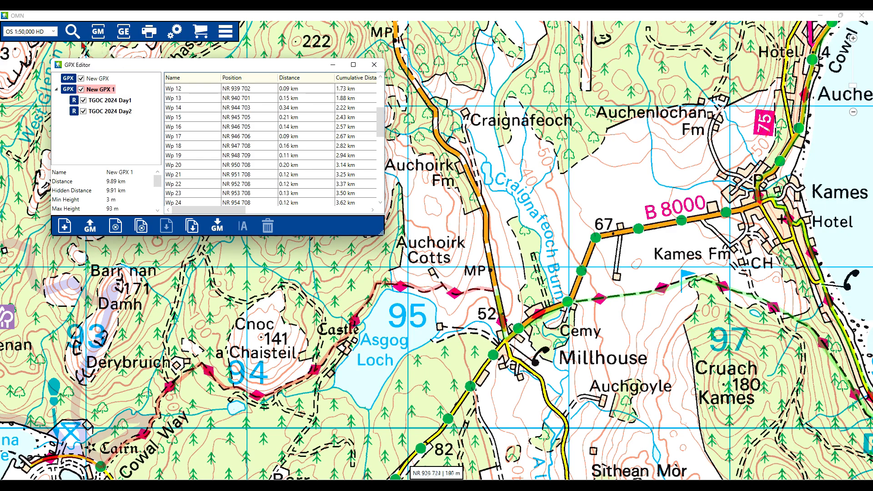
{"action": "left_click", "coordinate": [98, 33]}
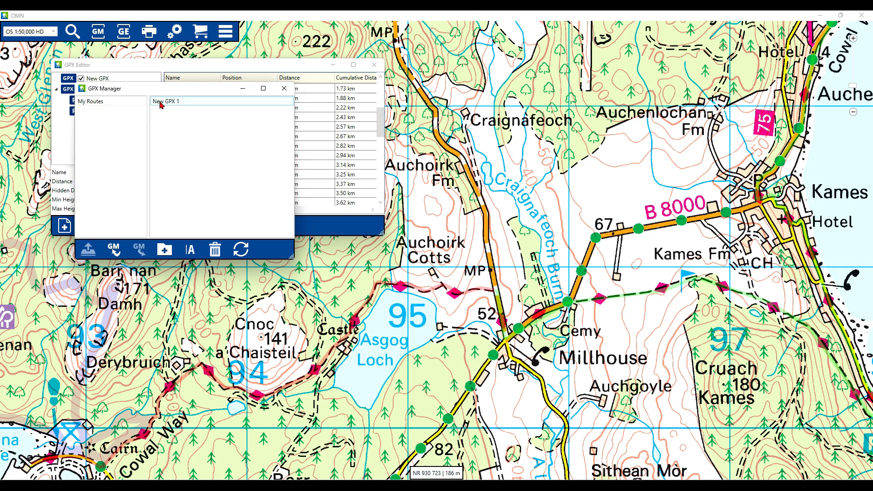
{"action": "right_click", "coordinate": [184, 104]}
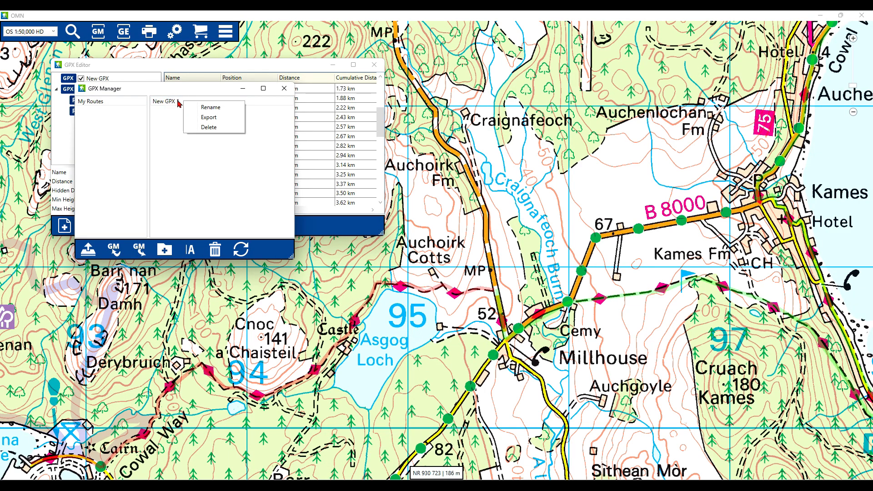
{"action": "left_click", "coordinate": [196, 107]}
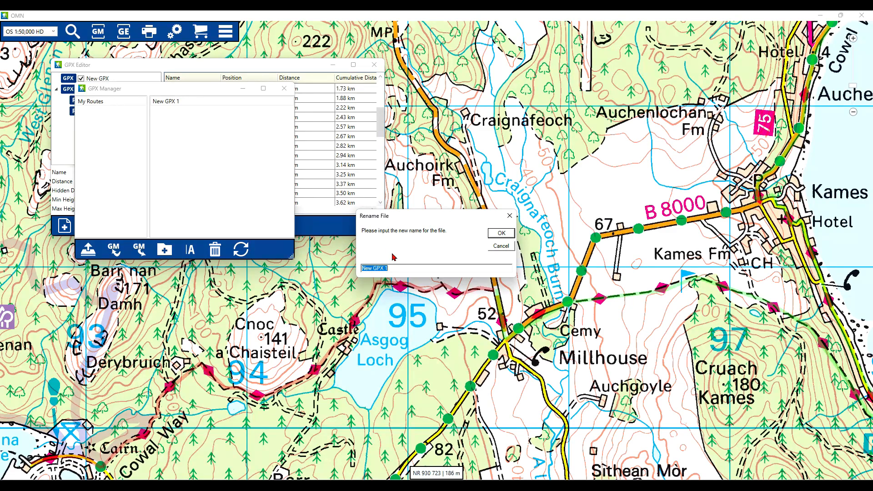
{"action": "type", "text": "TGO Challenge 2024"}
{"action": "key", "text": "Return"}
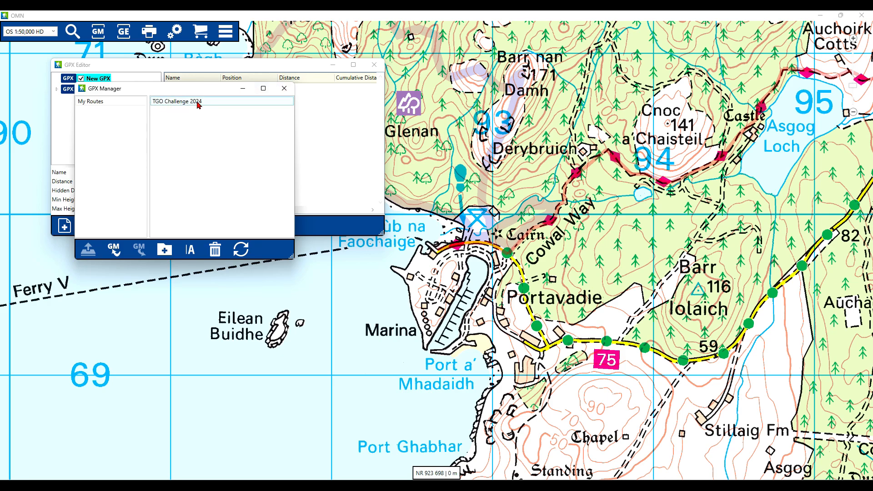
Minimise GPX Manager, expand the TGO Challenge 2024 file in GPX Editor, and highlight its Day1 route on the map.
{"action": "left_click", "coordinate": [242, 88]}
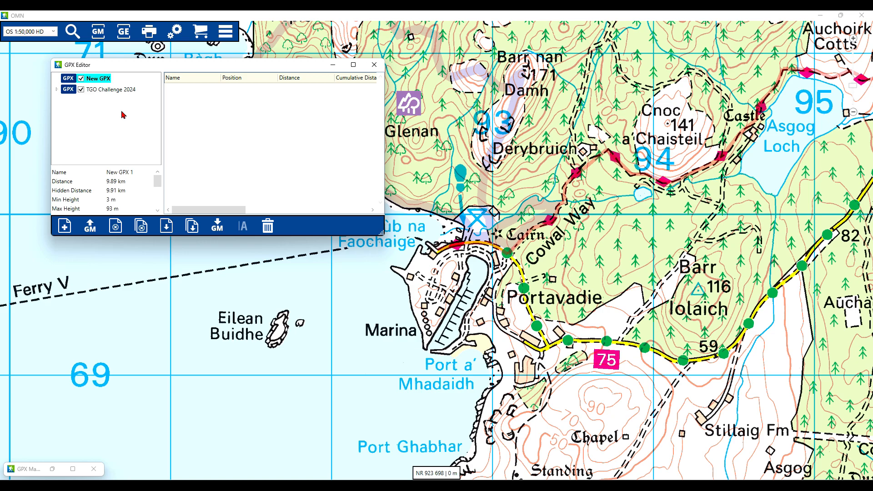
{"action": "left_click", "coordinate": [54, 91]}
{"action": "left_click", "coordinate": [62, 75]}
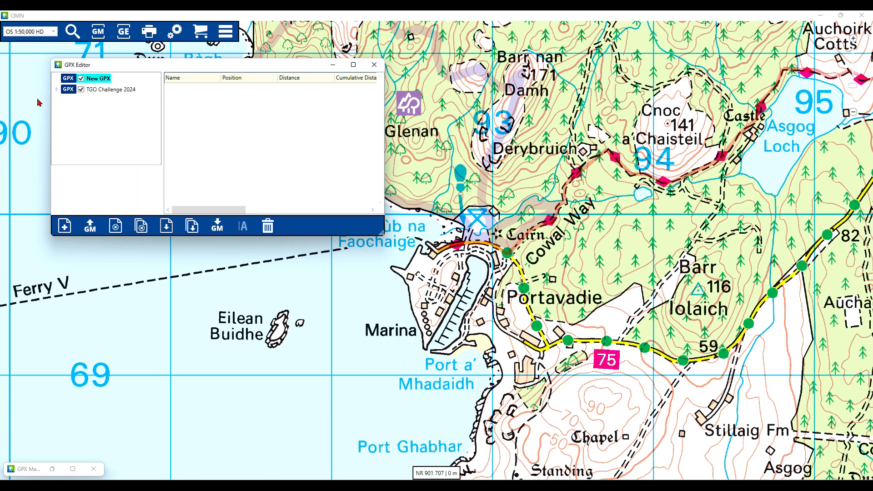
{"action": "left_click", "coordinate": [56, 89]}
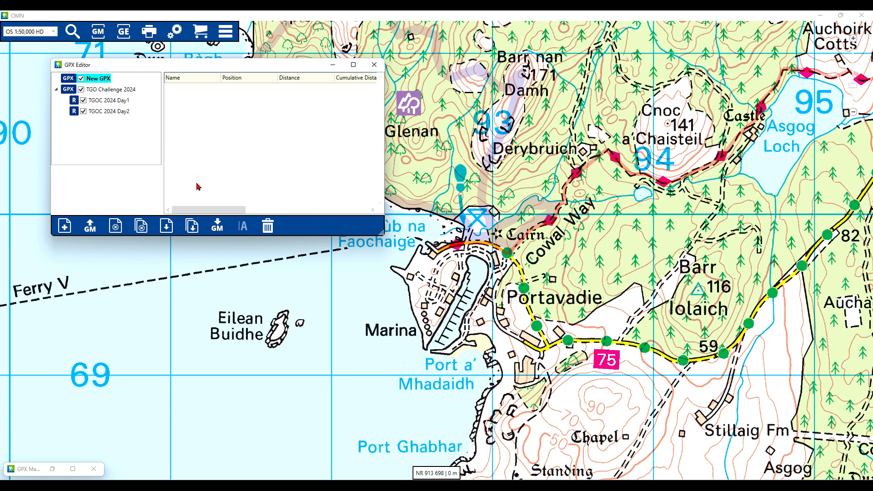
{"action": "left_click_drag", "start_coordinate": [633, 245], "coordinate": [570, 322]}
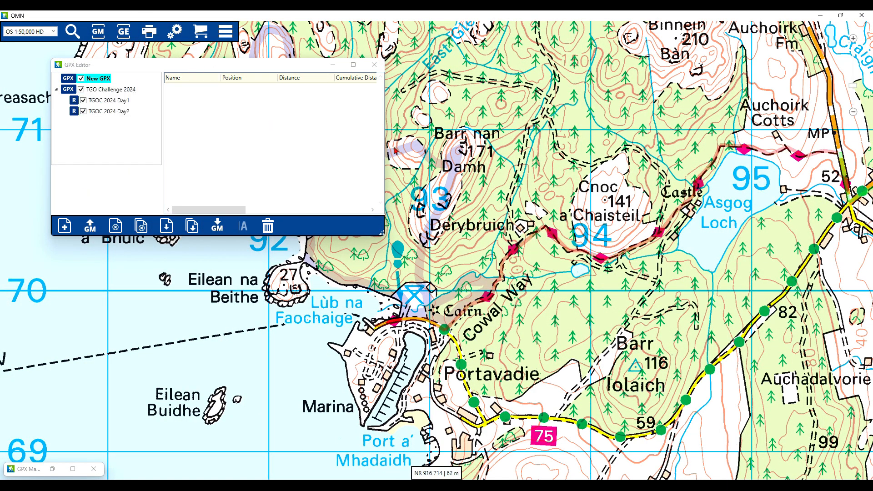
{"action": "left_click", "coordinate": [94, 98]}
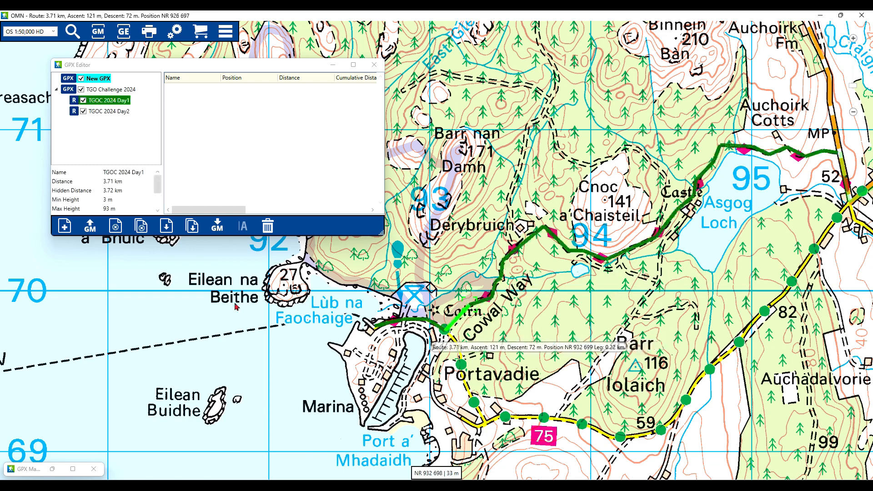
Close the TGO Challenge 2024 and New GPX files so that GPX Editor is empty.
{"action": "left_click", "coordinate": [96, 89]}
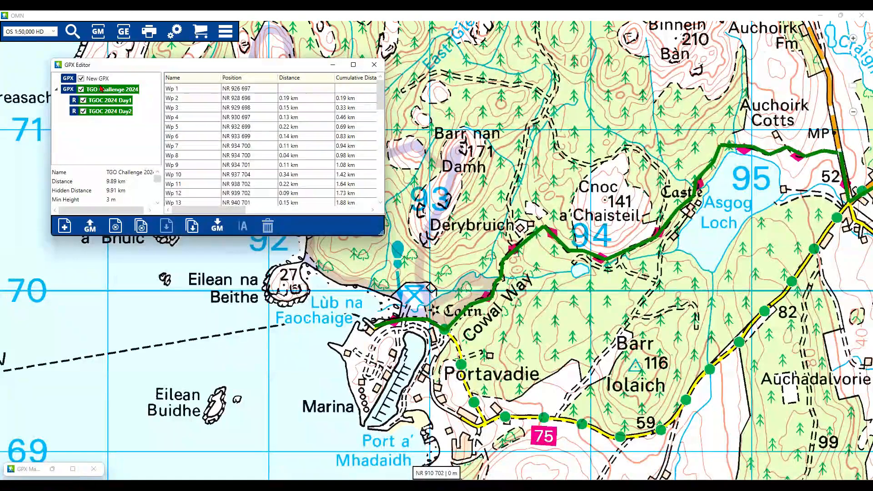
{"action": "left_click", "coordinate": [116, 227]}
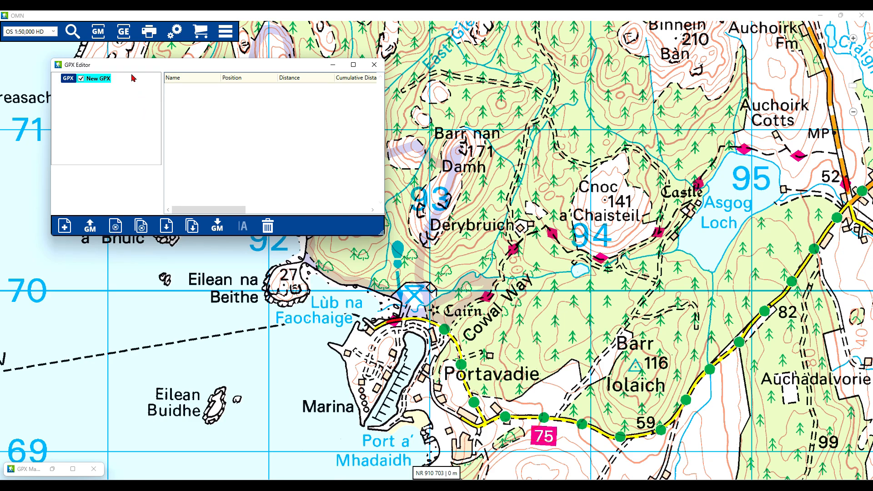
{"action": "left_click", "coordinate": [116, 225]}
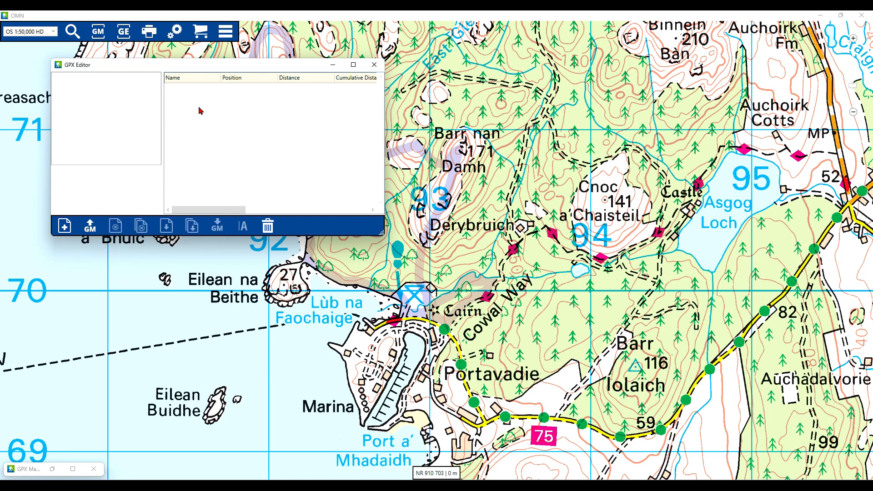
Reopen TGO Challenge 2024 from GPX Manager and highlight its routes on the map.
{"action": "left_click", "coordinate": [98, 35]}
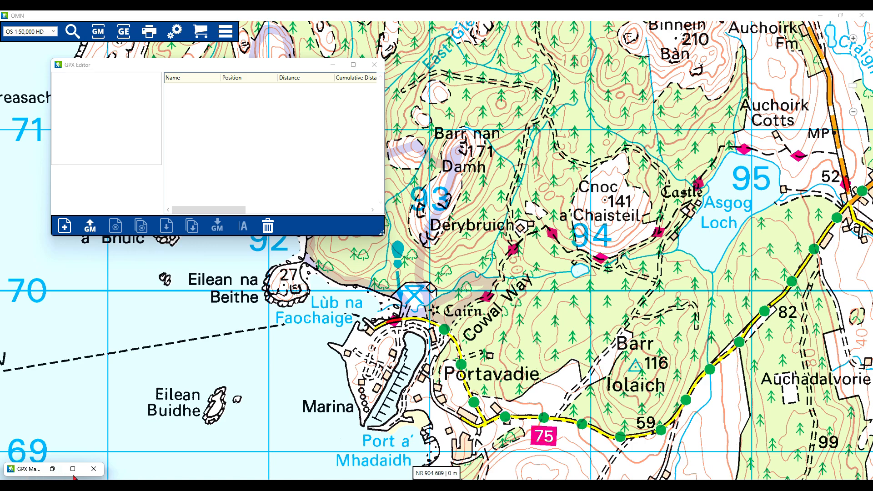
{"action": "left_click", "coordinate": [53, 470]}
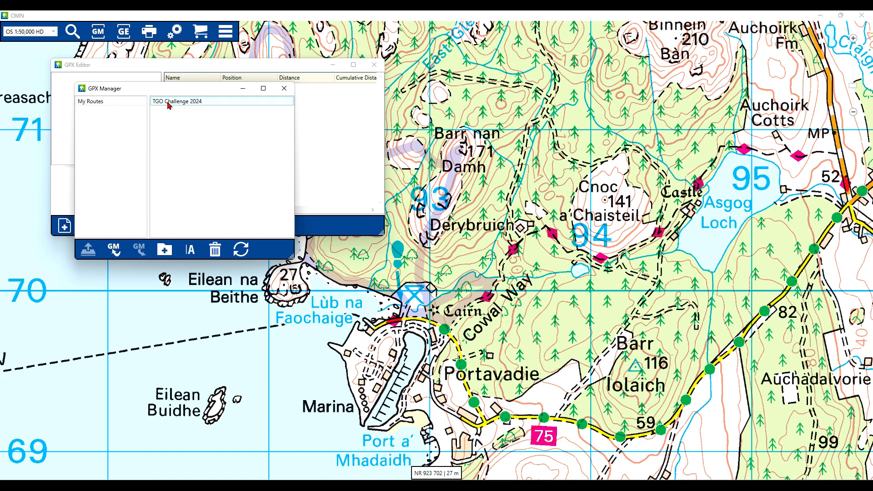
{"action": "double_click", "coordinate": [168, 105]}
{"action": "left_click", "coordinate": [202, 98]}
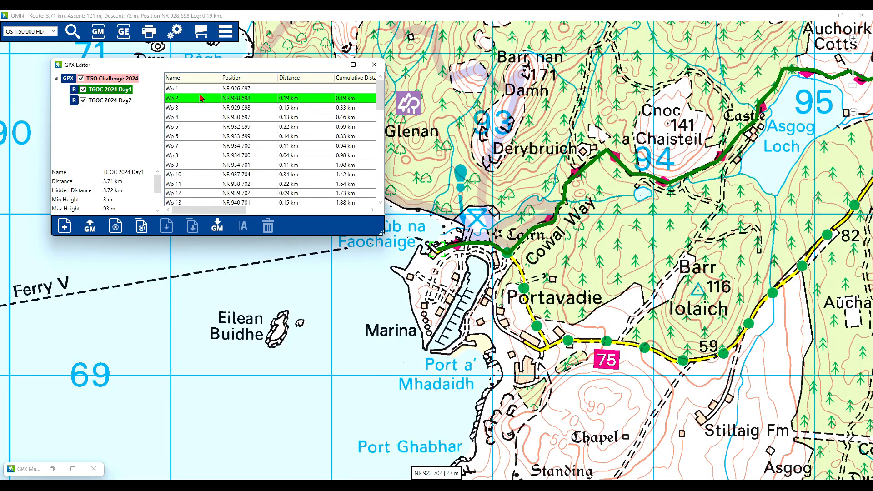
{"action": "left_click", "coordinate": [100, 133]}
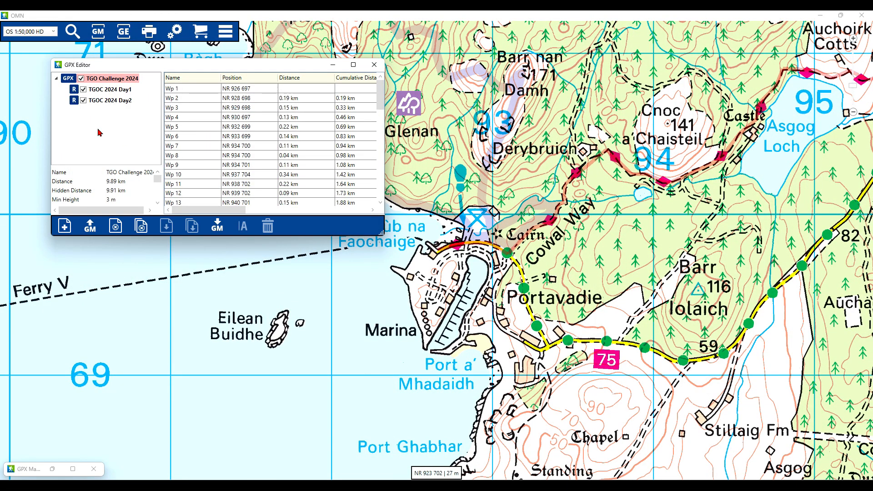
{"action": "left_click", "coordinate": [93, 78]}
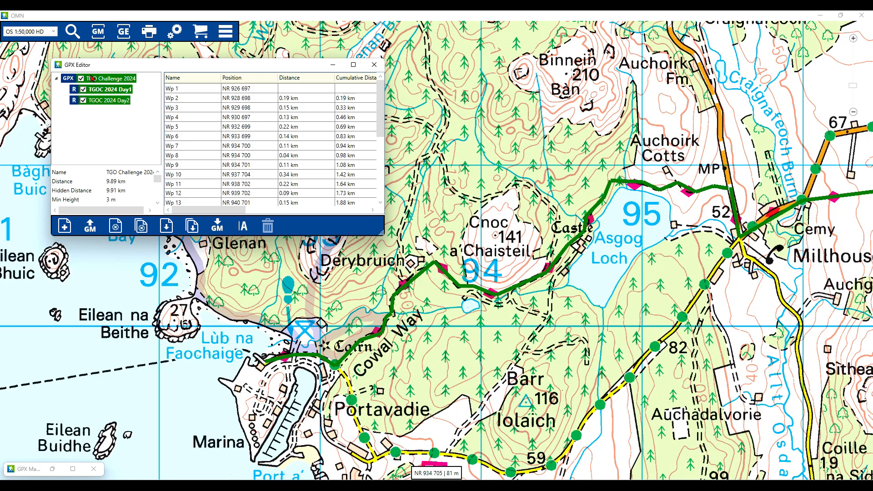
{"action": "left_click", "coordinate": [88, 132]}
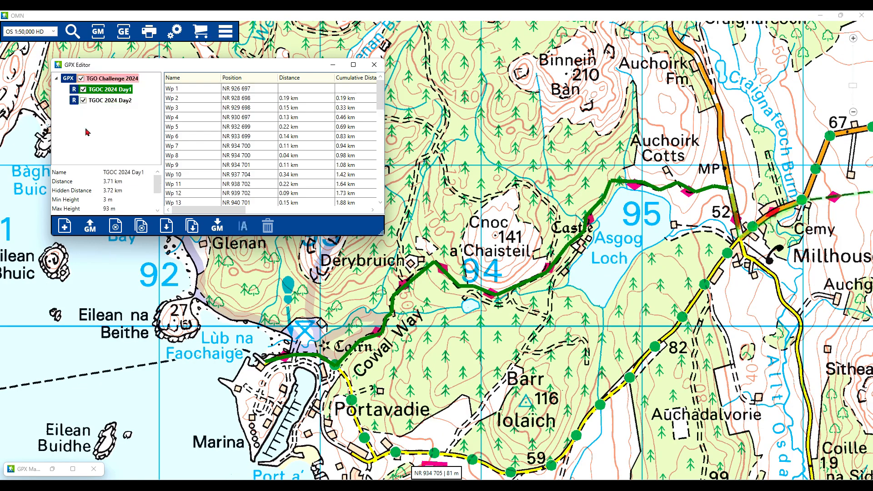
Close the TGO Challenge 2024 file without saving changes, and close both GPX Editor and GPX Manager.
{"action": "left_click", "coordinate": [116, 226]}
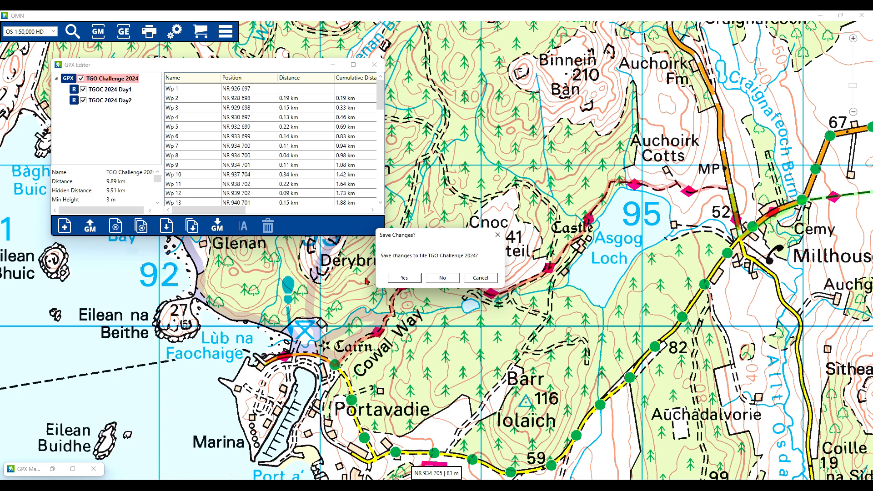
{"action": "left_click", "coordinate": [442, 277]}
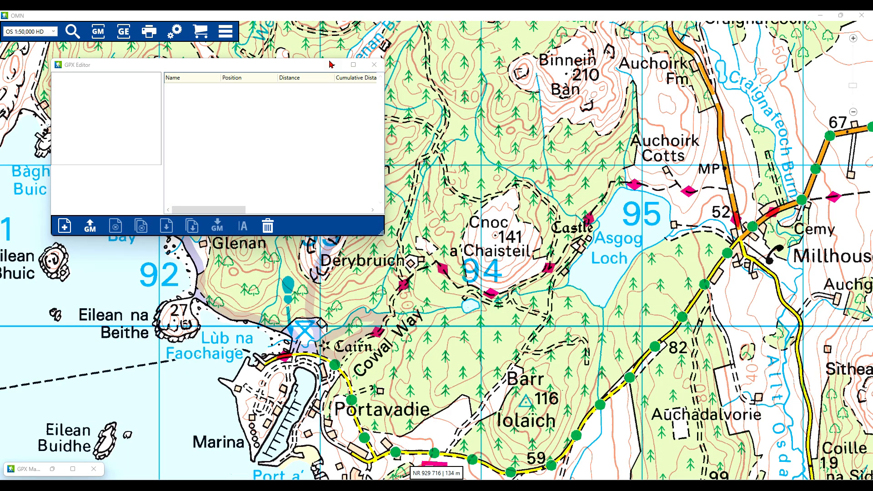
{"action": "left_click", "coordinate": [374, 64]}
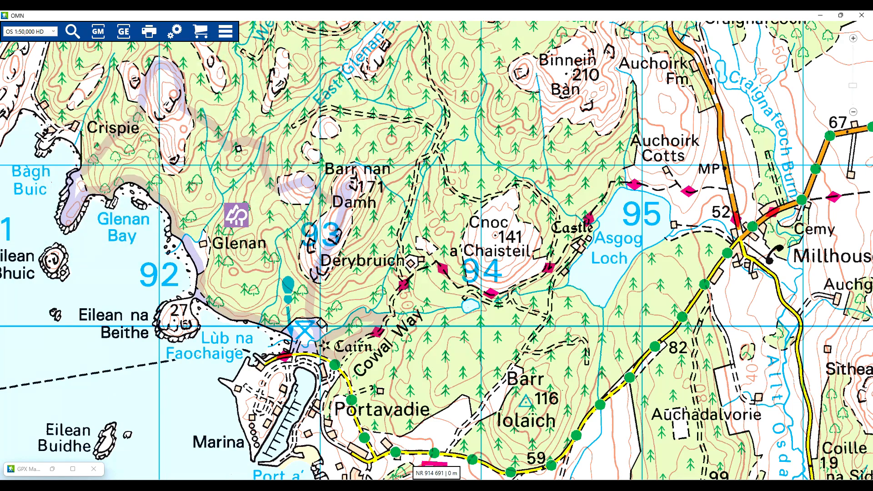
{"action": "left_click", "coordinate": [94, 468]}
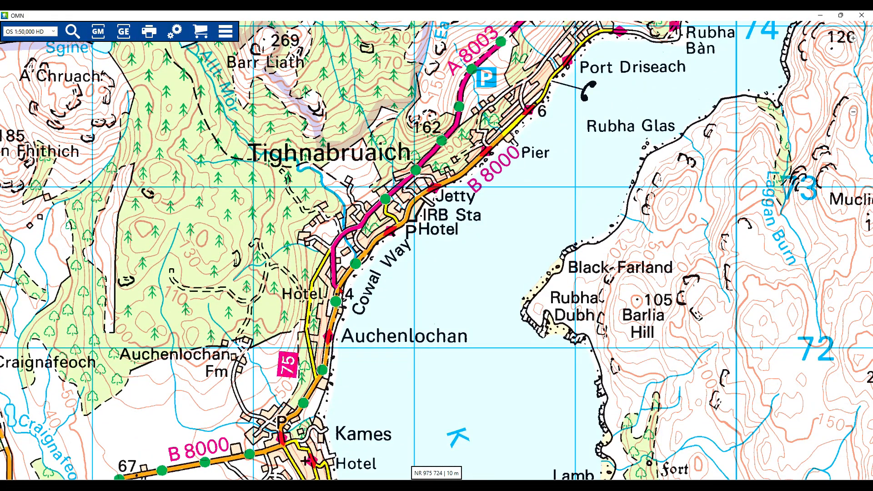
Plot a new route from NR 975 723 along the coast through Tighnabruaich, Port Driseach and Rubha Bàn, ending just past West Glen.
{"action": "right_click", "coordinate": [340, 285]}
{"action": "left_click", "coordinate": [366, 301]}
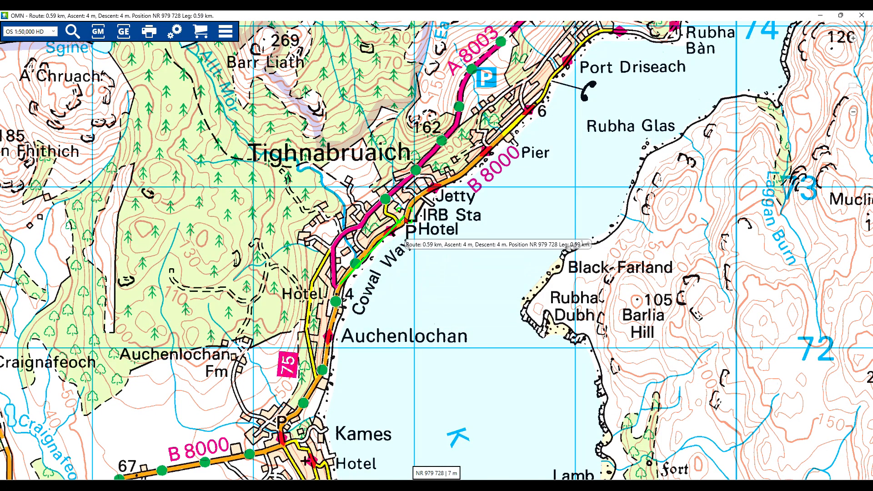
{"action": "left_click", "coordinate": [378, 237]}
{"action": "left_click", "coordinate": [412, 196]}
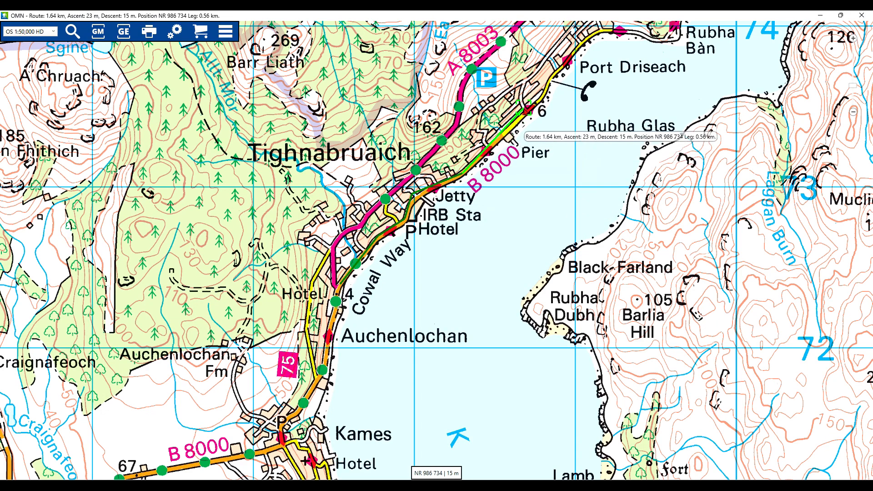
{"action": "left_click", "coordinate": [531, 101]}
{"action": "left_click", "coordinate": [550, 81]}
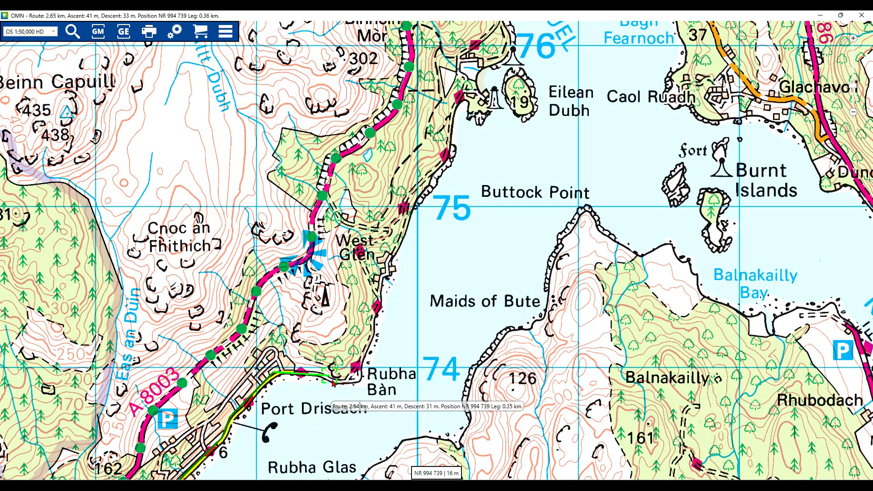
{"action": "left_click", "coordinate": [348, 383]}
{"action": "left_click", "coordinate": [360, 244]}
{"action": "double_click", "coordinate": [403, 206]}
Change the line style of the whole new coastal route to transparent red.
{"action": "left_click_drag", "start_coordinate": [470, 430], "coordinate": [565, 318]}
{"action": "left_click_drag", "start_coordinate": [327, 402], "coordinate": [387, 311]}
{"action": "right_click", "coordinate": [330, 289]}
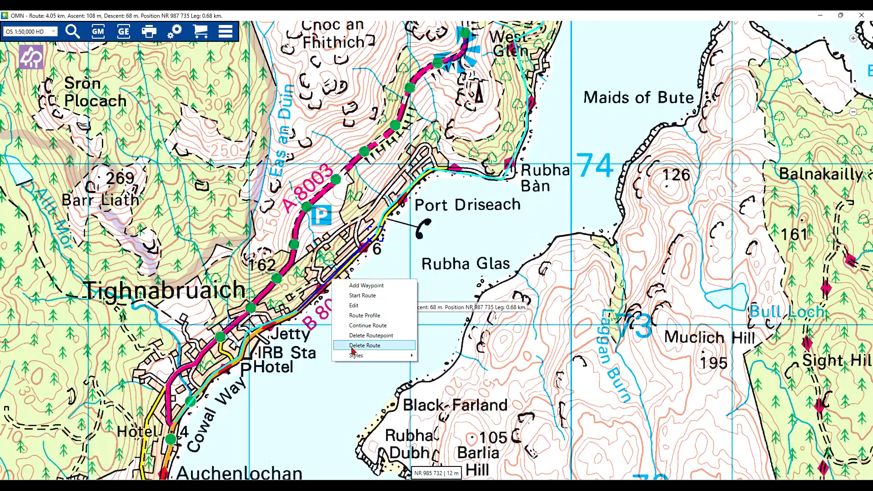
{"action": "mouse_move", "coordinate": [386, 356]}
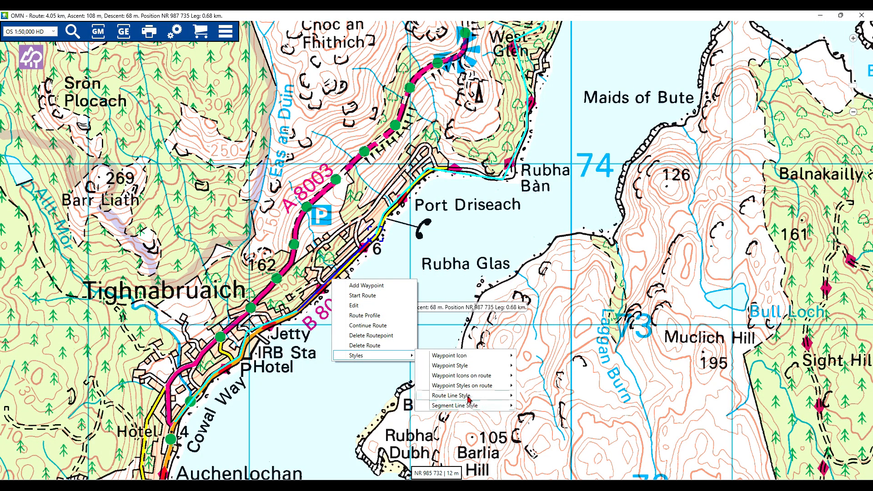
{"action": "mouse_move", "coordinate": [505, 395]}
{"action": "left_click", "coordinate": [544, 386]}
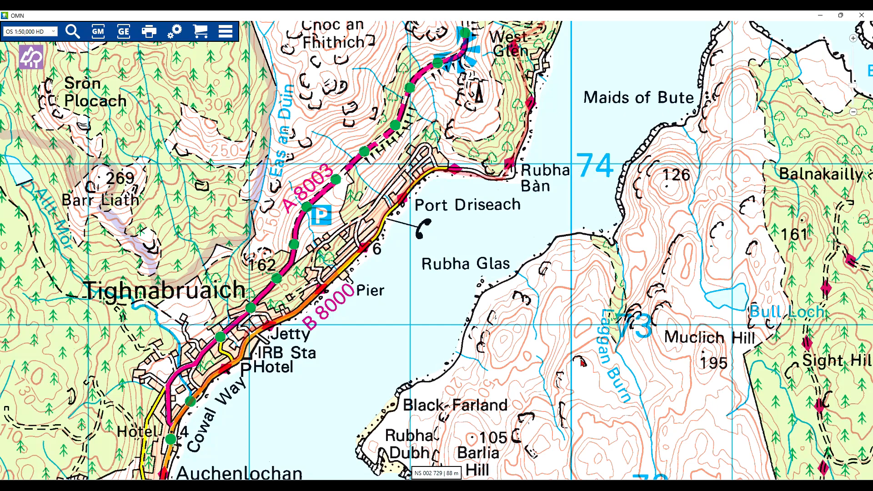
Rename the new route in GPX Editor as TGOC 2024 Day3.
{"action": "left_click", "coordinate": [129, 34]}
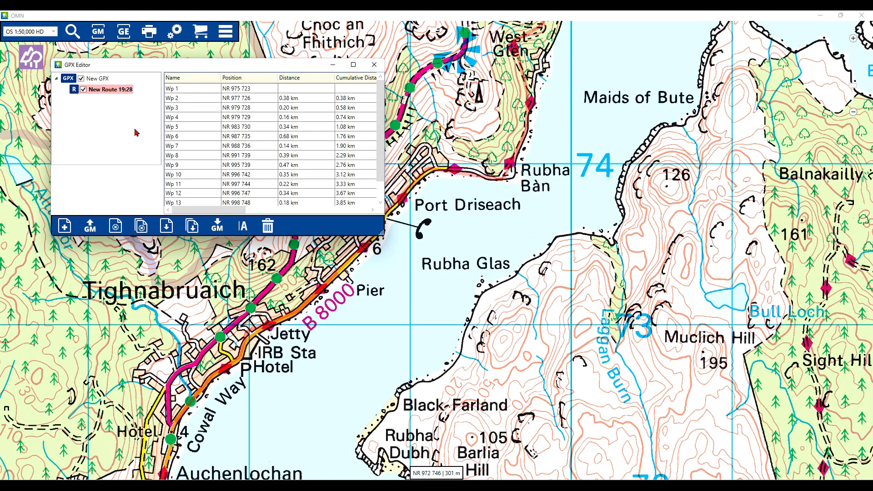
{"action": "left_click", "coordinate": [107, 89]}
{"action": "right_click", "coordinate": [104, 91]}
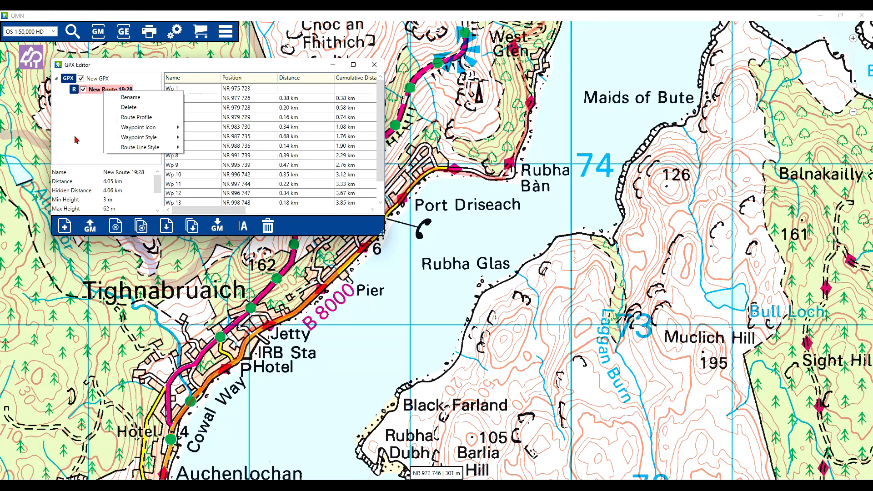
{"action": "left_click", "coordinate": [131, 97]}
{"action": "type", "text": "TGOC 2024"}
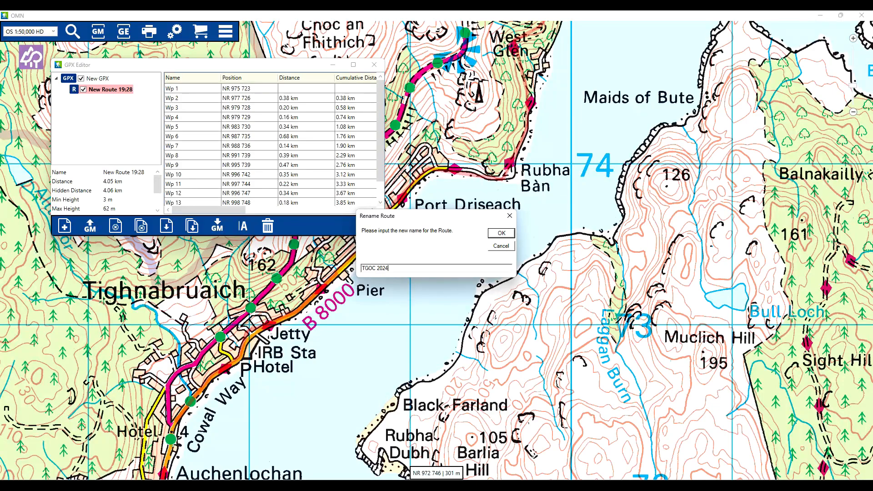
{"action": "key", "text": "Return"}
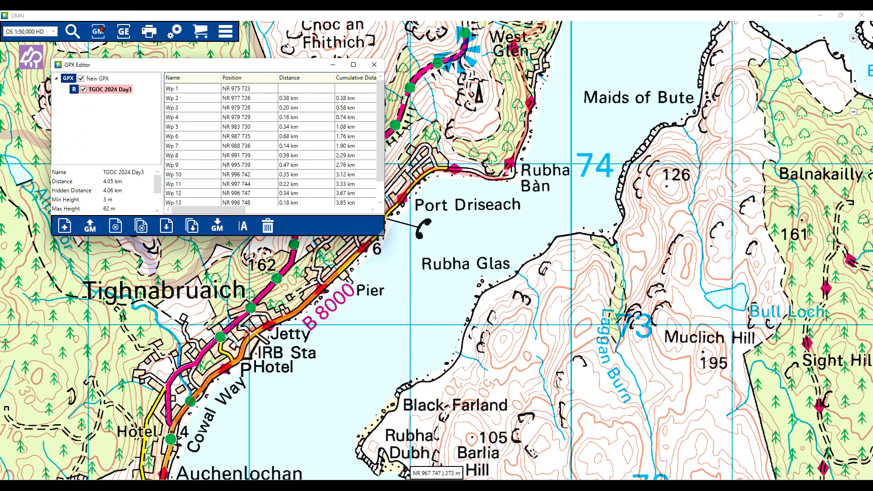
Load the TGO Challenge 2024 file from My Routes in GPX Manager into GPX Editor, and close GPX Manager.
{"action": "left_click", "coordinate": [90, 50]}
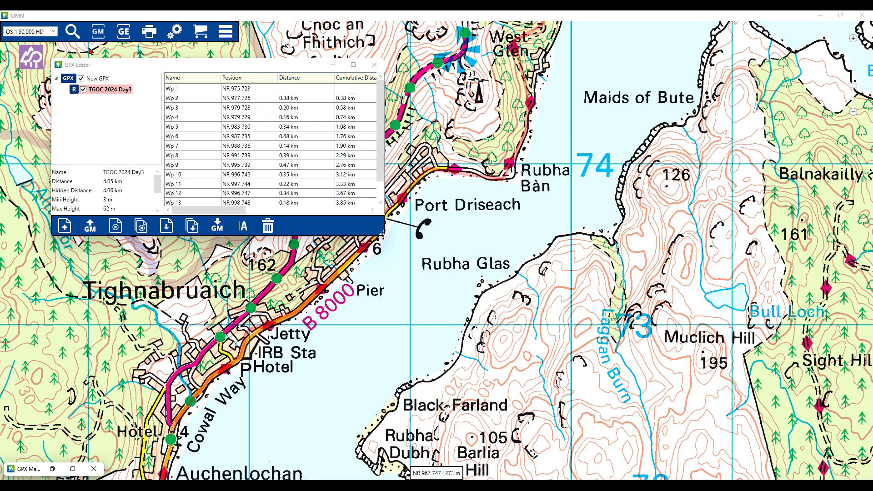
{"action": "double_click", "coordinate": [44, 470]}
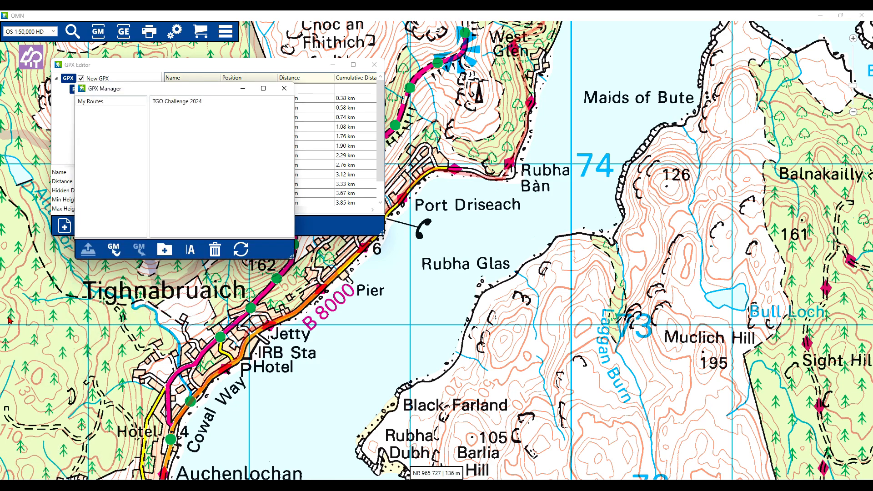
{"action": "left_click", "coordinate": [179, 106]}
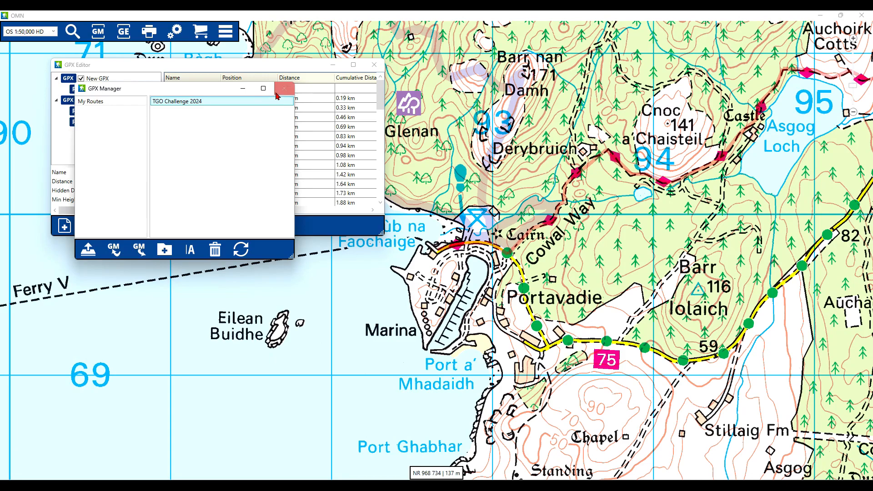
{"action": "left_click", "coordinate": [284, 89]}
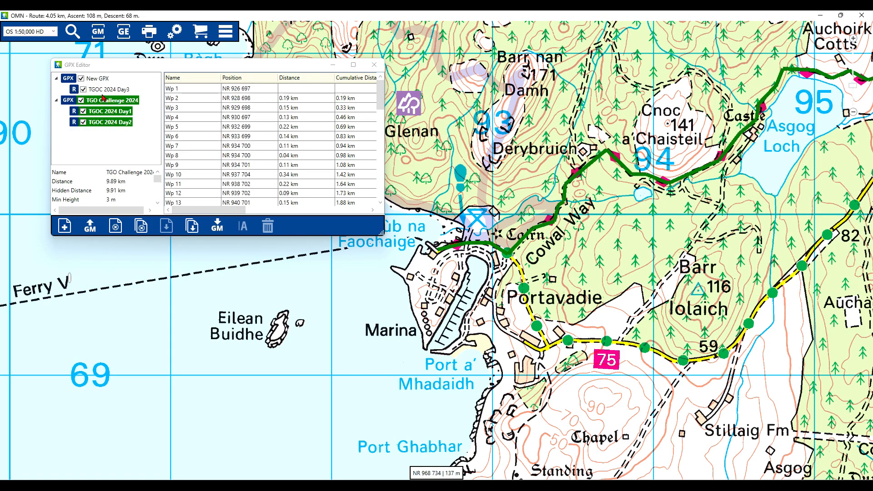
Move the TGOC 2024 Day3 route from New GPX into the TGO Challenge 2024 file, and close the emptied New GPX file.
{"action": "left_click", "coordinate": [104, 89]}
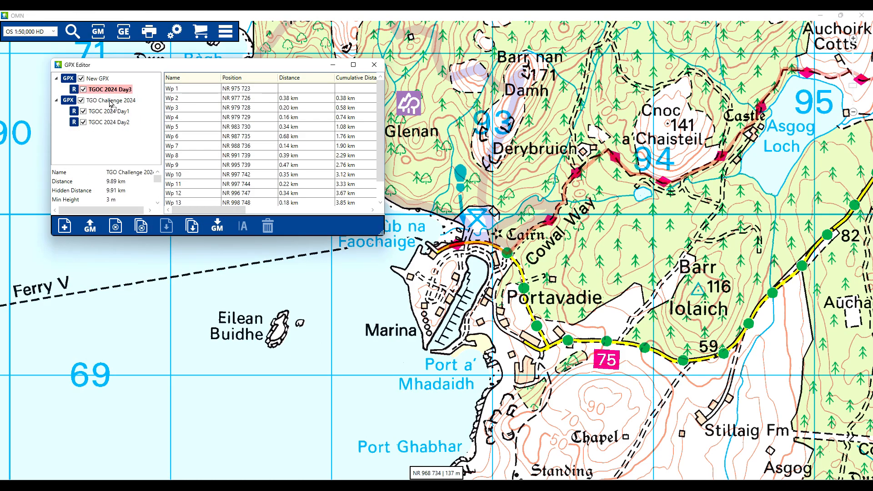
{"action": "left_click_drag", "start_coordinate": [111, 104], "coordinate": [110, 102]}
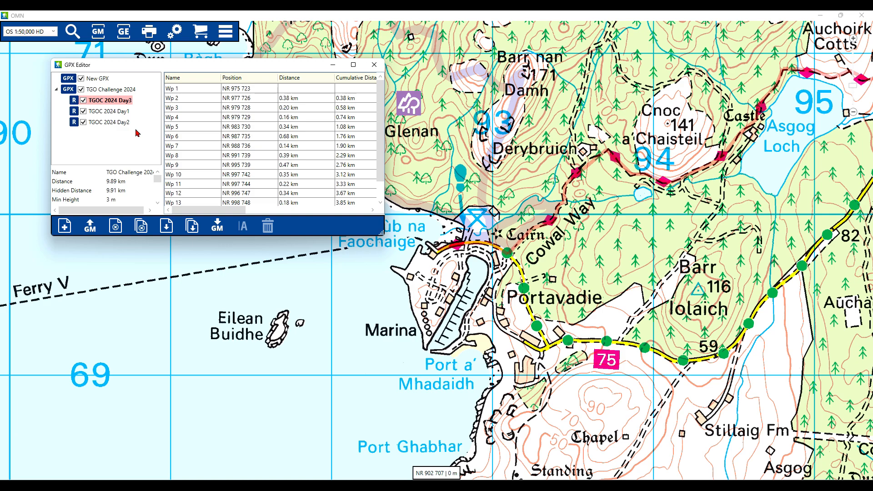
{"action": "left_click", "coordinate": [109, 79]}
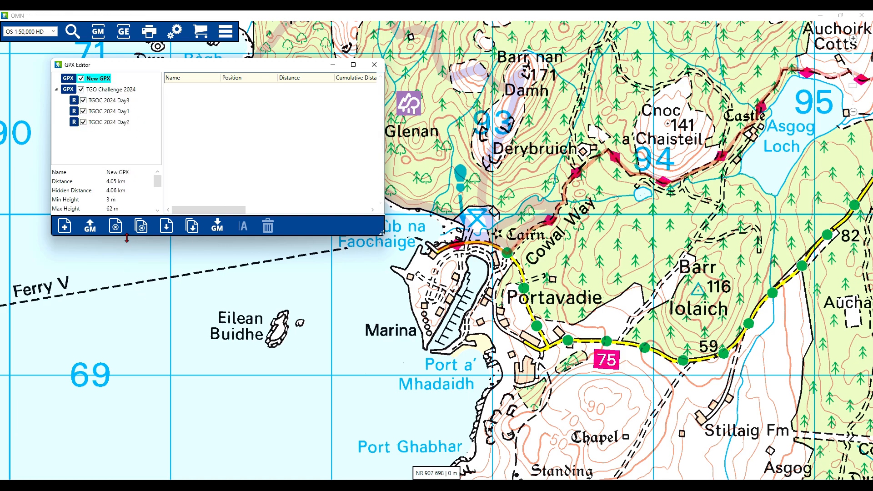
{"action": "left_click", "coordinate": [115, 226]}
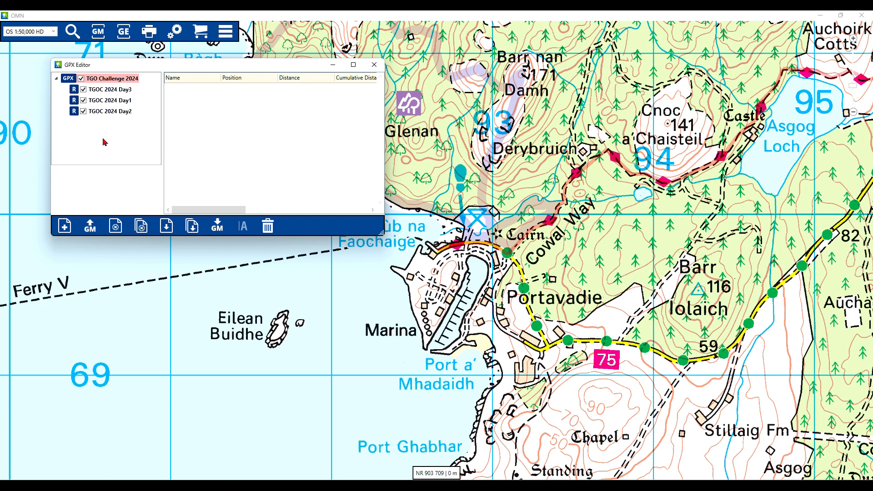
Delete the TGOC 2024 Day3 route from the TGO Challenge 2024 file.
{"action": "left_click", "coordinate": [109, 100]}
{"action": "left_click", "coordinate": [109, 89]}
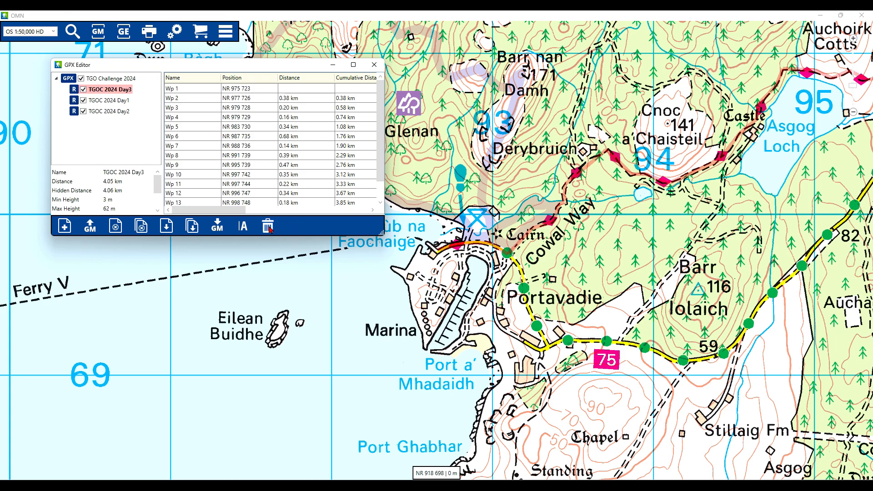
{"action": "left_click", "coordinate": [268, 226]}
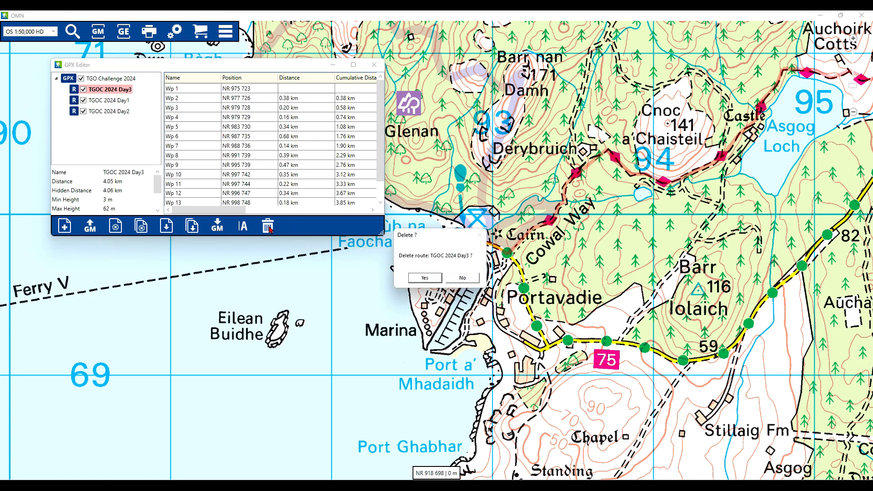
{"action": "left_click", "coordinate": [425, 278]}
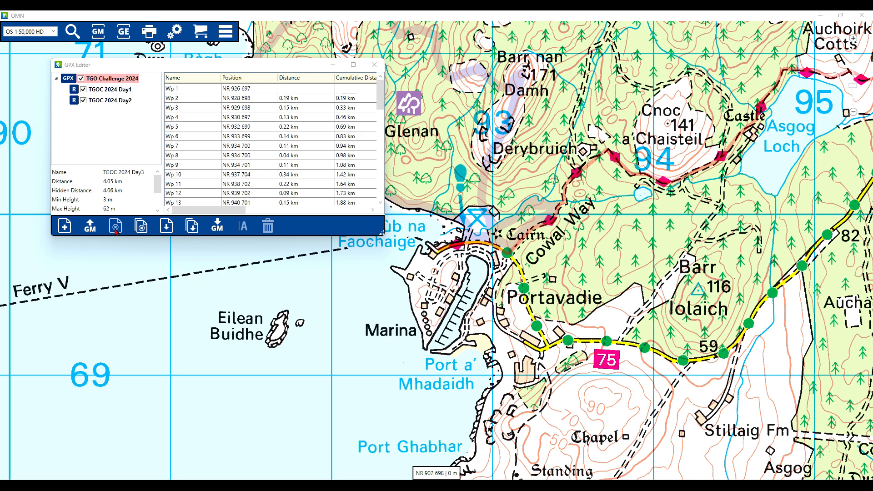
Save and close the TGO Challenge 2024 file, and close GPX Editor.
{"action": "left_click", "coordinate": [166, 227]}
{"action": "left_click", "coordinate": [115, 226]}
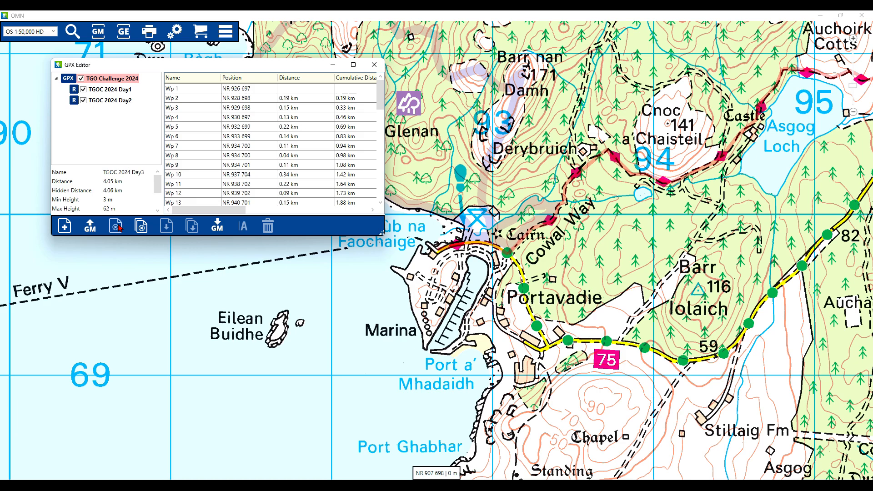
{"action": "left_click", "coordinate": [374, 65]}
Export the TGO Challenge 2024 file from GPX Manager as a GPX file named TGO Challenge 2024 to the OMN Demo folder.
{"action": "left_click", "coordinate": [98, 31]}
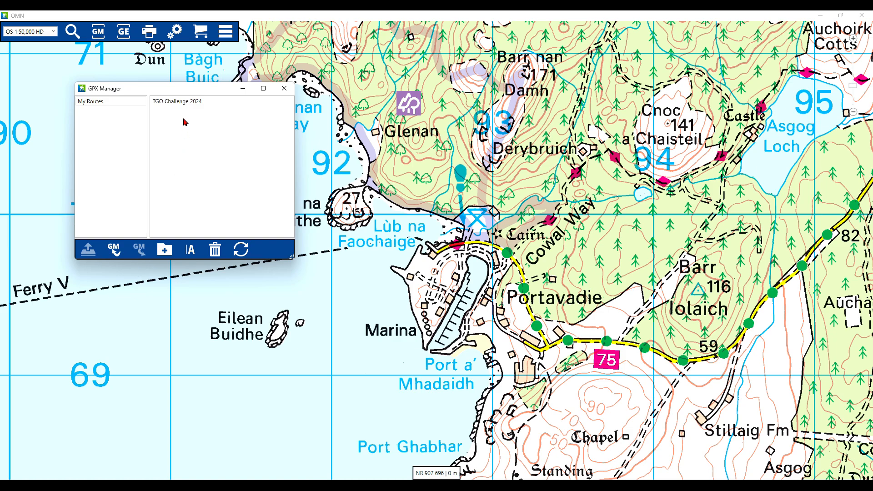
{"action": "left_click", "coordinate": [179, 101]}
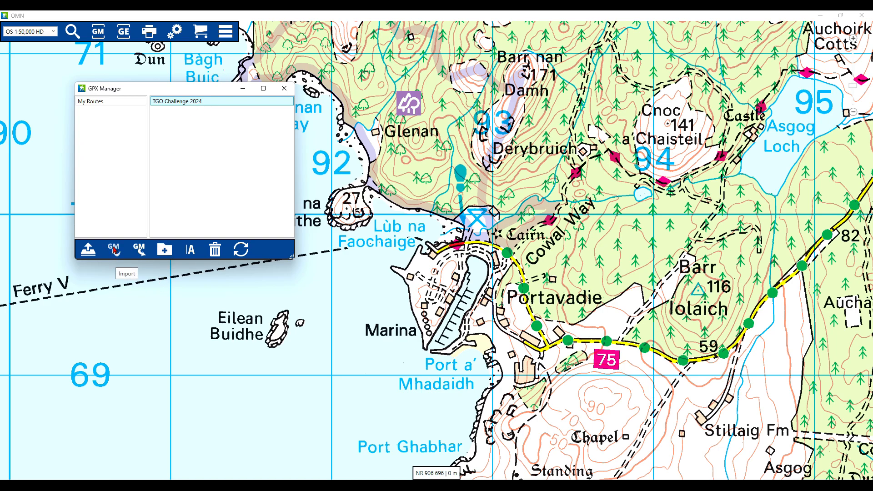
{"action": "left_click", "coordinate": [141, 250]}
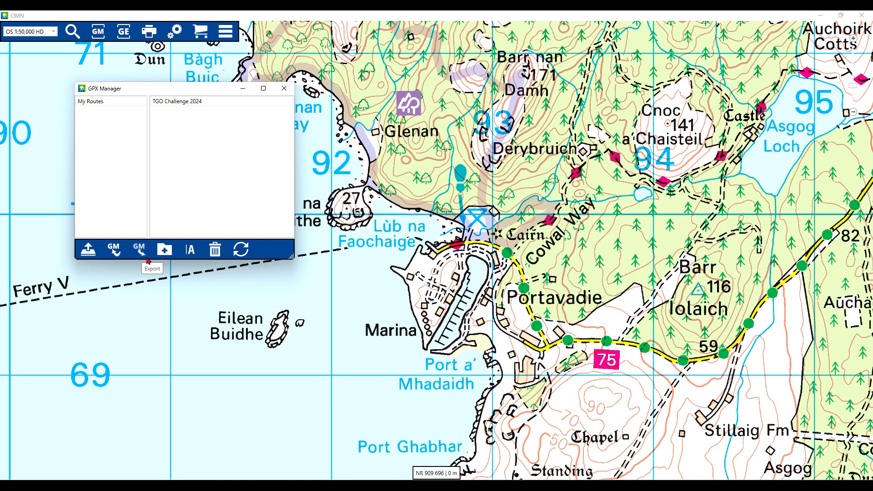
{"action": "left_click", "coordinate": [140, 252]}
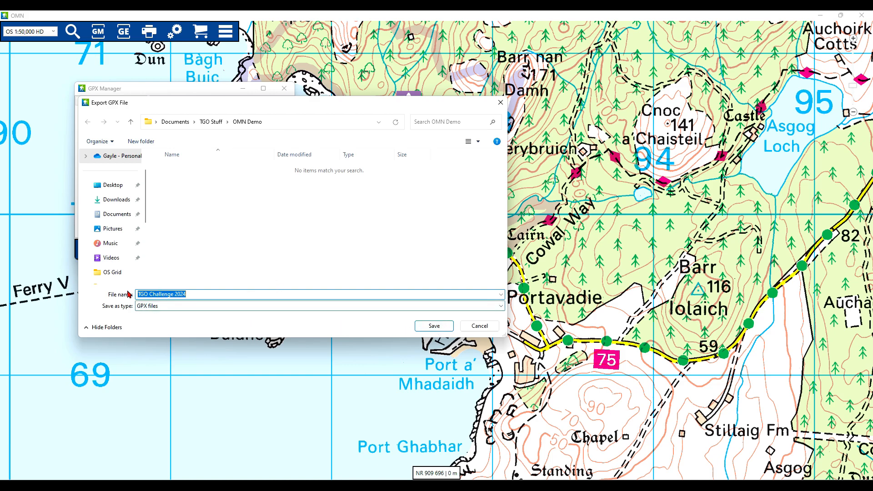
{"action": "left_click", "coordinate": [434, 325]}
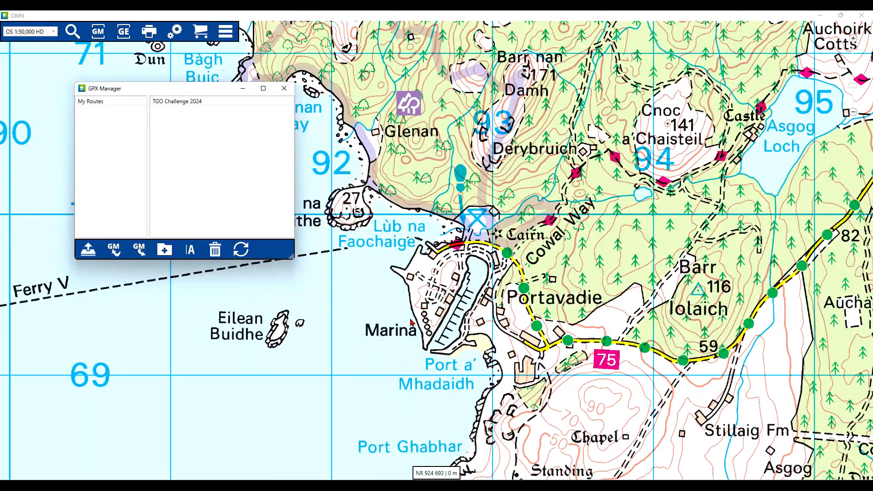
Delete the TGO Challenge 2024 file from My Routes in GPX Manager.
{"action": "left_click", "coordinate": [174, 102]}
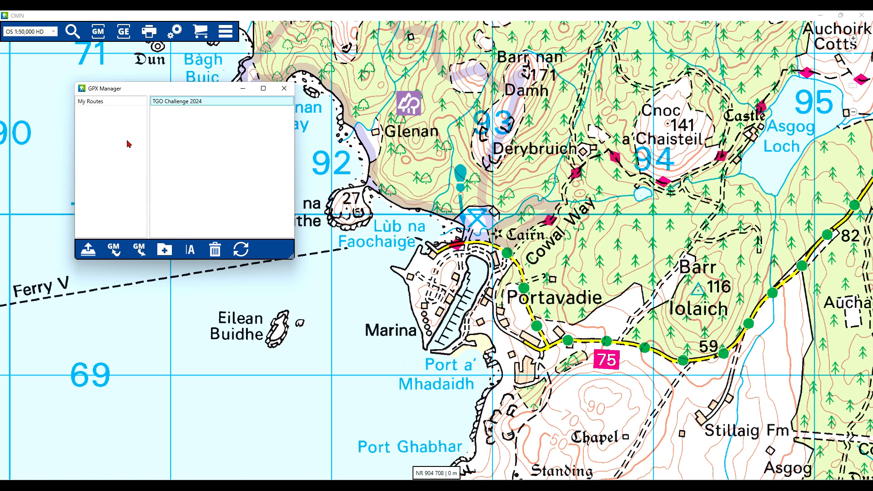
{"action": "left_click", "coordinate": [215, 249]}
{"action": "left_click", "coordinate": [449, 277]}
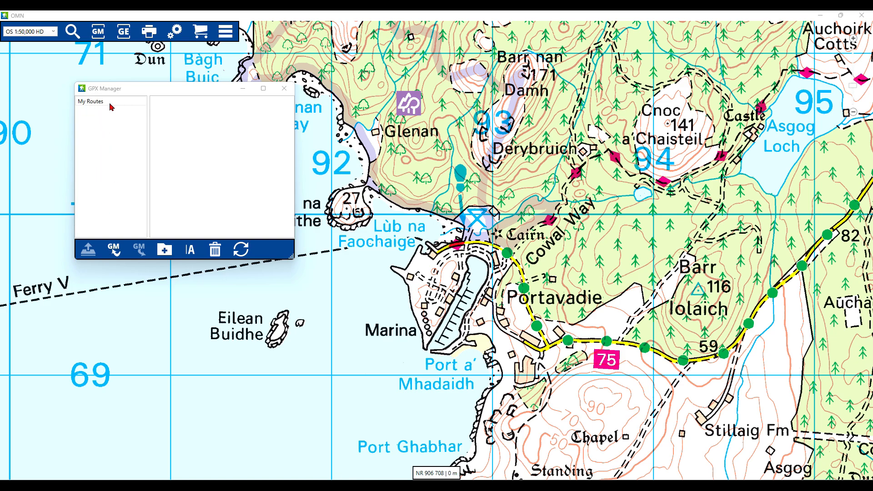
Create a new folder named TGO Challenge 2024 in GPX Manager.
{"action": "left_click", "coordinate": [157, 249]}
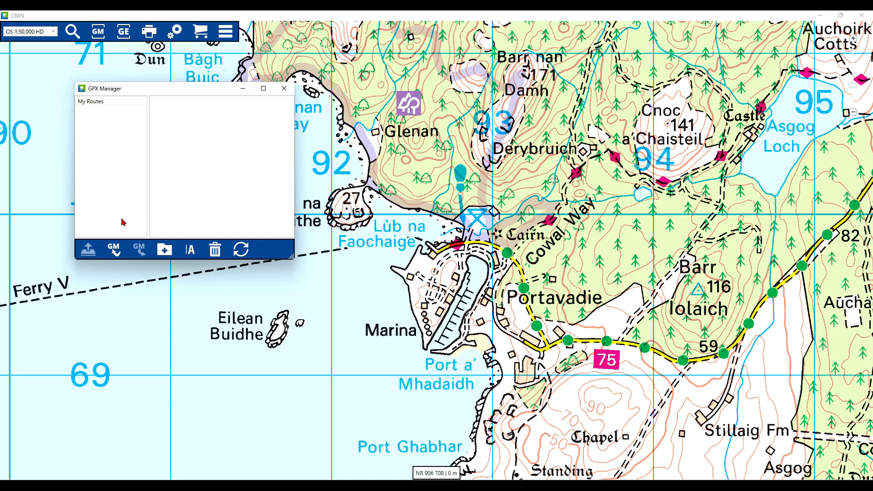
{"action": "left_click", "coordinate": [164, 249]}
{"action": "type", "text": "TGO Challenge 2024"}
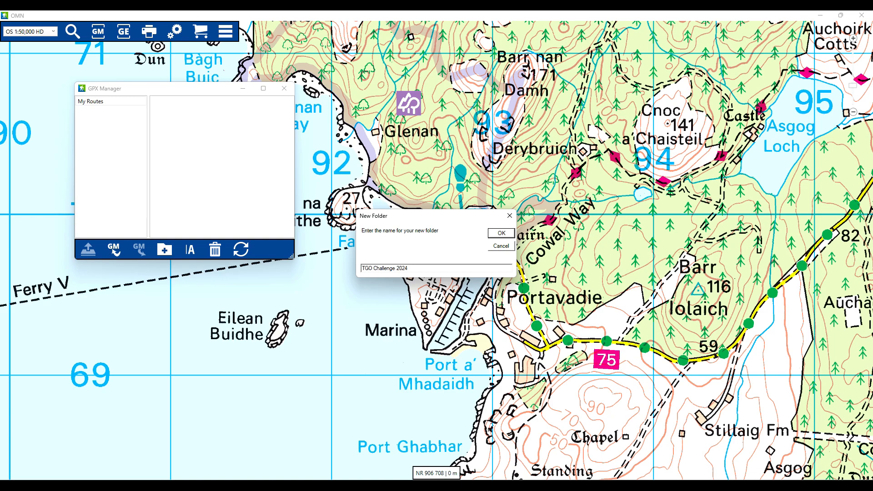
{"action": "left_click", "coordinate": [501, 232]}
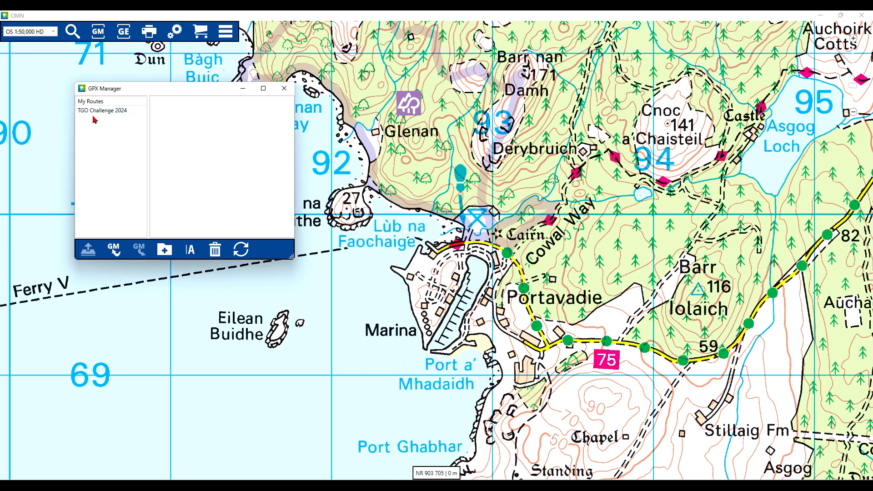
Import TGO Challenge 2024.gpx from the OMN Demo folder into the new TGO Challenge 2024 folder.
{"action": "left_click", "coordinate": [103, 112]}
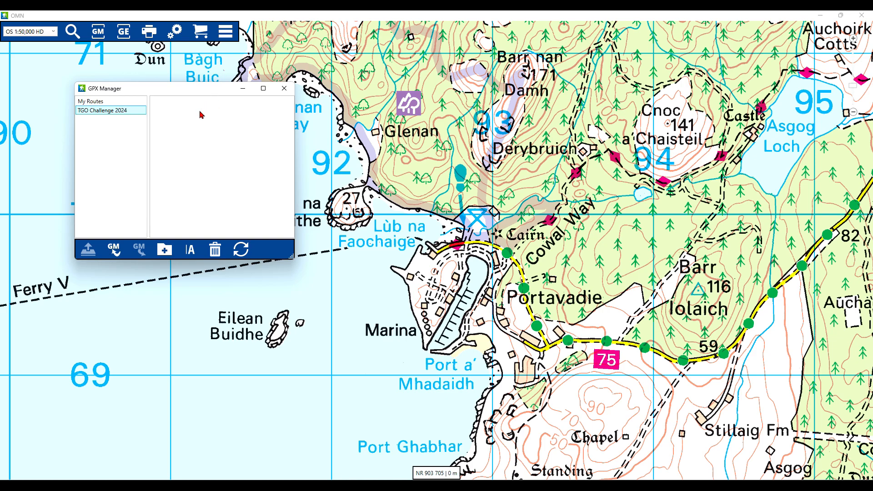
{"action": "left_click", "coordinate": [114, 250]}
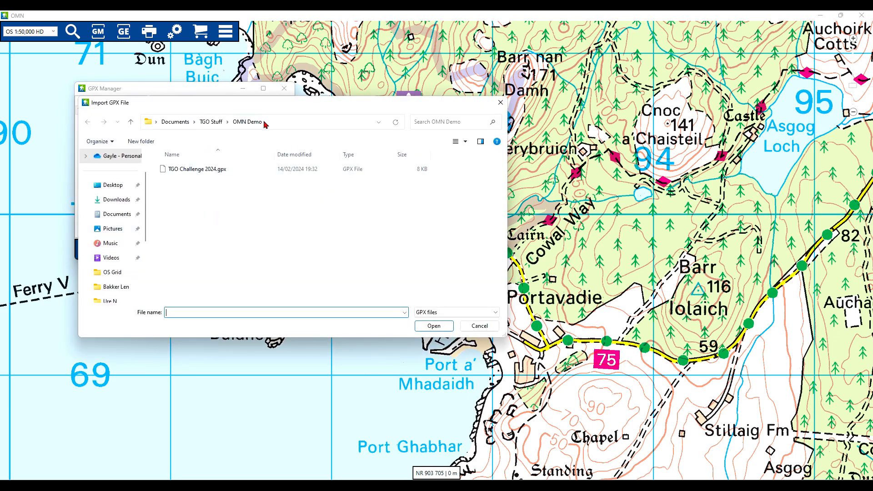
{"action": "left_click", "coordinate": [192, 173]}
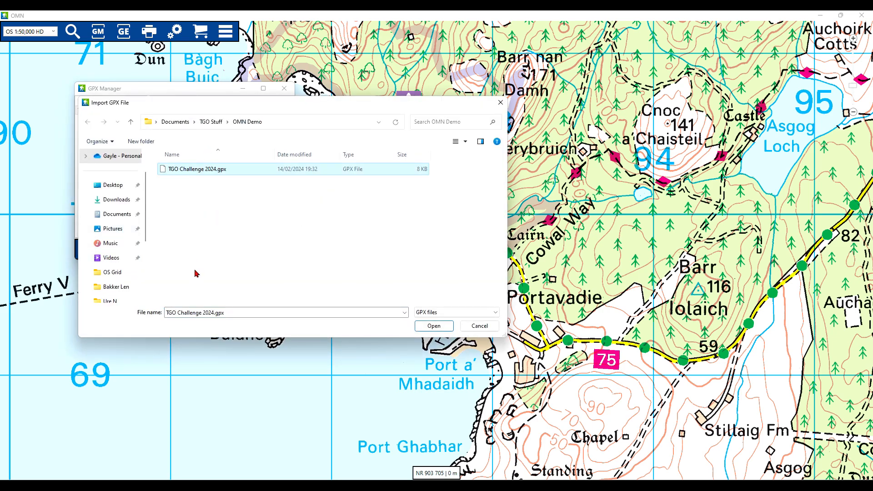
{"action": "left_click", "coordinate": [433, 326]}
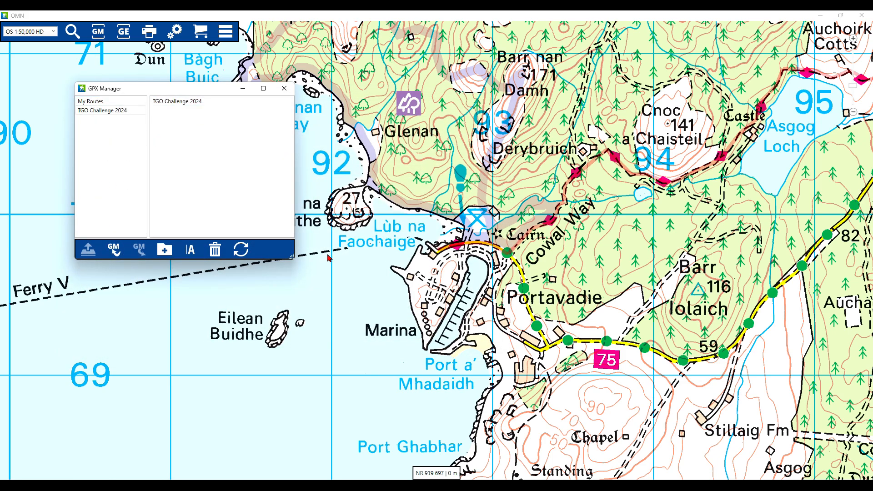
Open GPX Editor and move its window clear of GPX Manager so that both can be viewed together.
{"action": "left_click", "coordinate": [124, 31]}
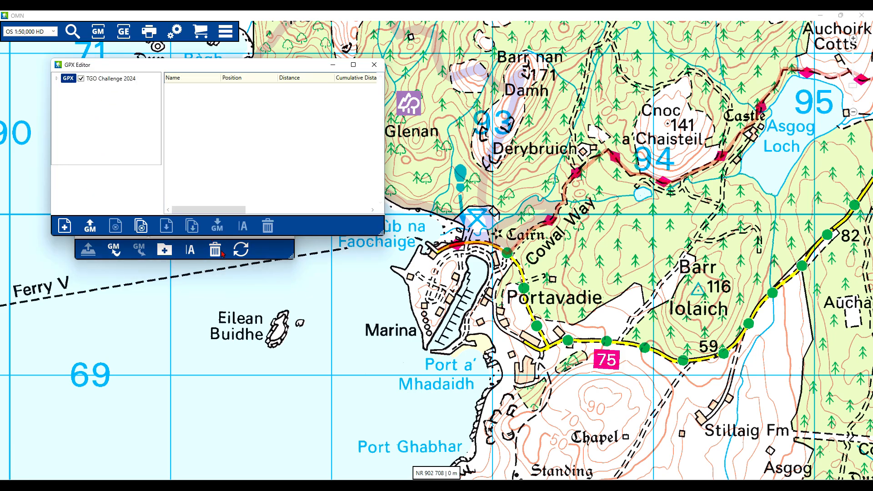
{"action": "left_click", "coordinate": [97, 31]}
{"action": "left_click", "coordinate": [96, 30]}
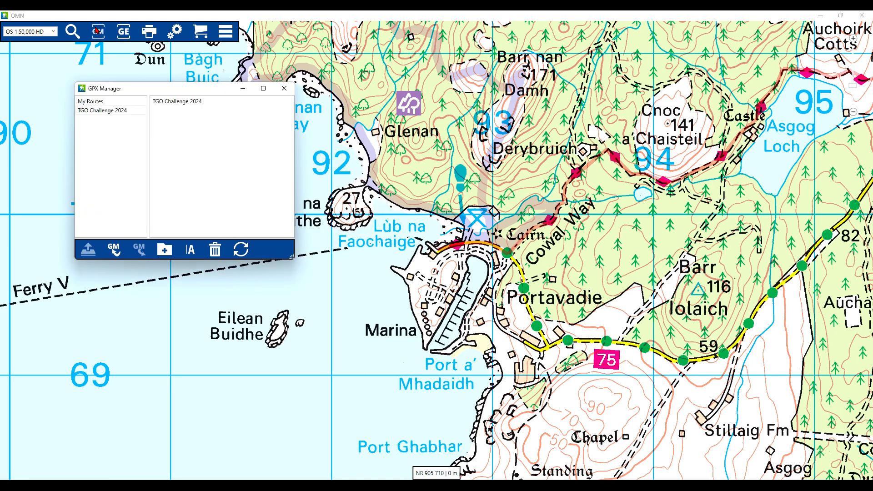
{"action": "left_click", "coordinate": [120, 32]}
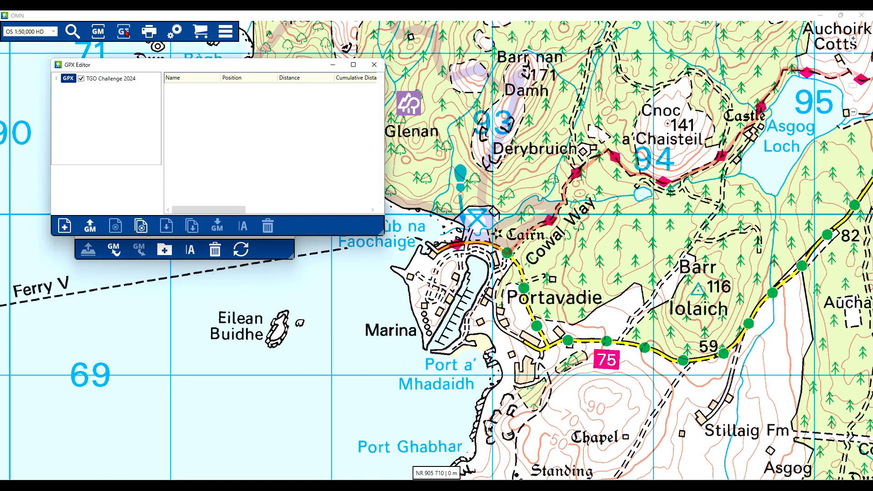
{"action": "left_click_drag", "start_coordinate": [197, 67], "coordinate": [349, 211]}
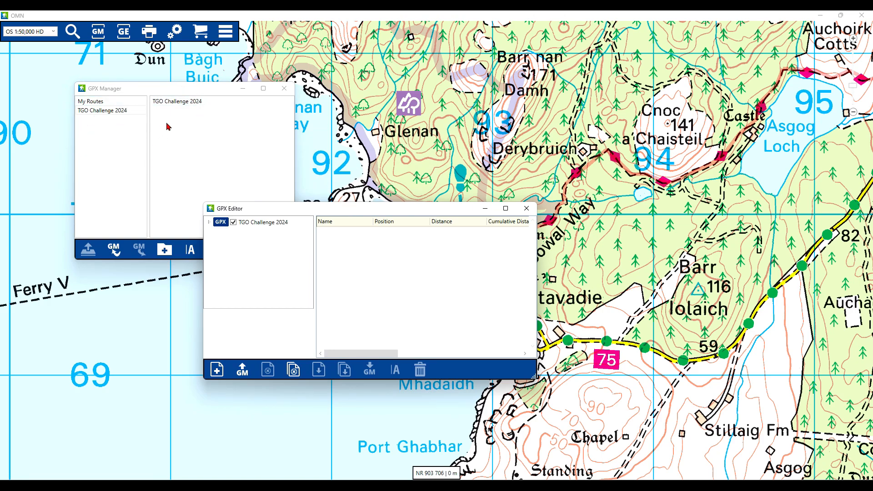
Expand the imported TGO Challenge 2024 file in GPX Editor and check the routes it contains.
{"action": "left_click", "coordinate": [209, 223]}
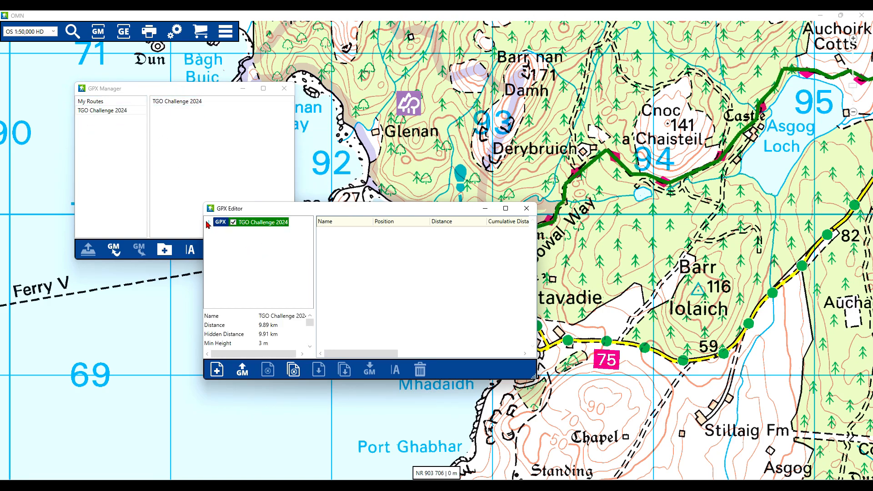
{"action": "left_click", "coordinate": [207, 222]}
{"action": "left_click", "coordinate": [240, 245]}
{"action": "left_click", "coordinate": [246, 234]}
{"action": "left_click", "coordinate": [251, 246]}
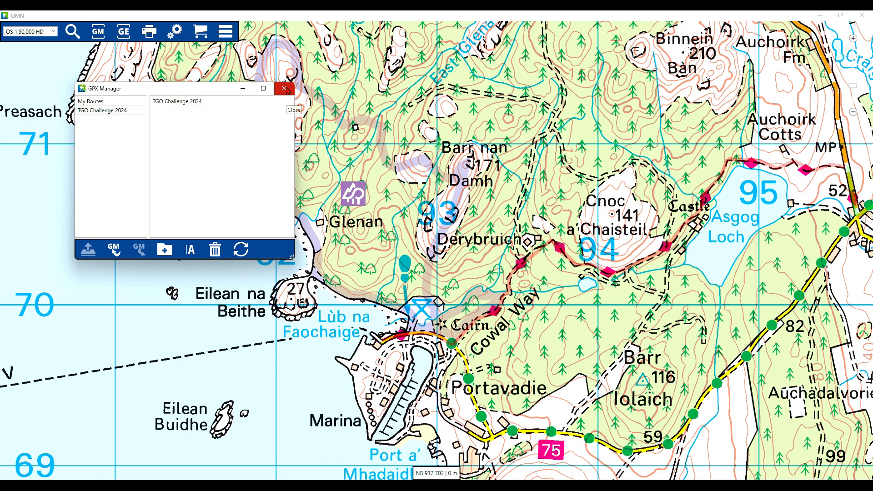
Close GPX Manager and examine the Cowal Way on the map between Portavadie, Millhouse and Kames.
{"action": "left_click", "coordinate": [285, 89]}
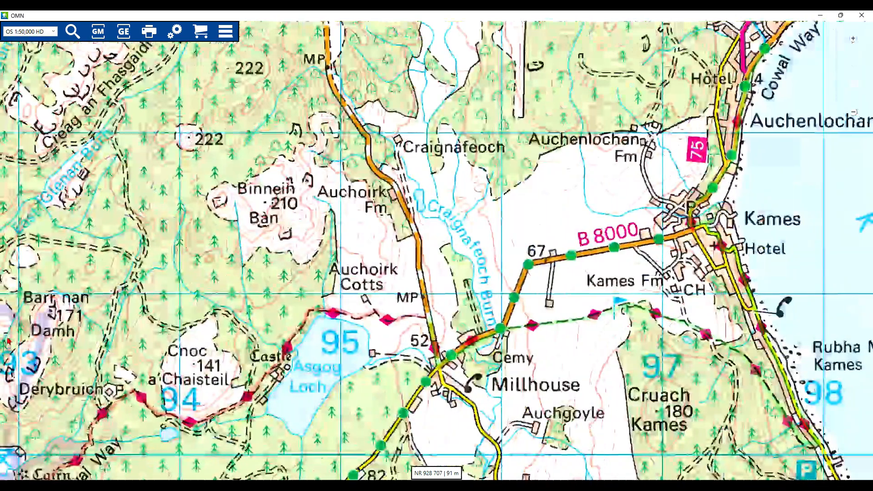
{"action": "left_click_drag", "start_coordinate": [8, 340], "coordinate": [60, 321]}
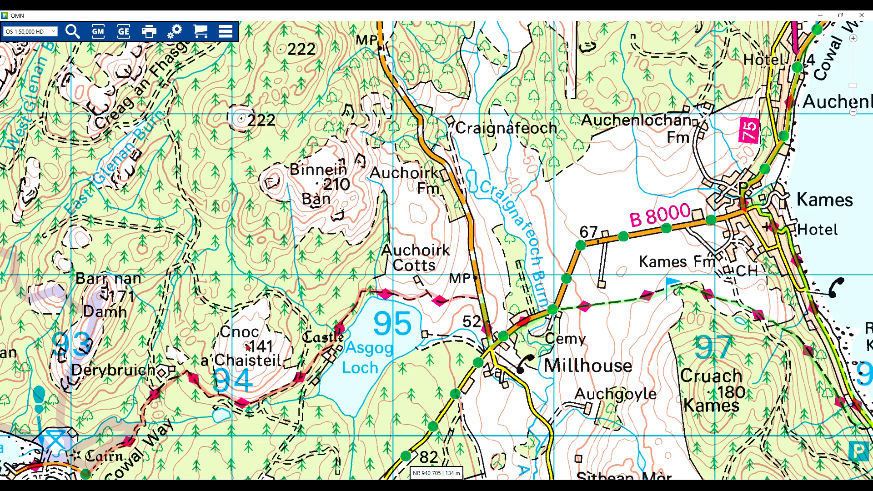
{"action": "mouse_move", "coordinate": [747, 209]}
{"action": "mouse_move", "coordinate": [499, 356]}
{"action": "left_click_drag", "start_coordinate": [342, 218], "coordinate": [270, 267]}
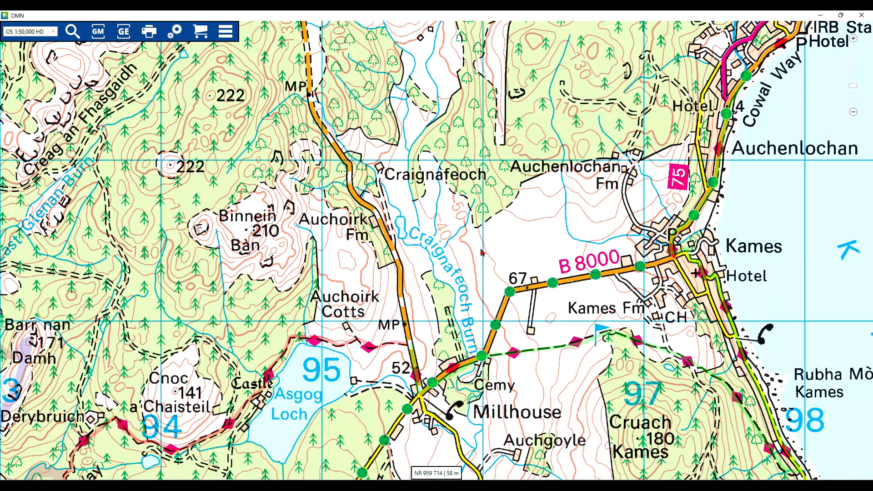
Add a waypoint where the two daily routes meet just north of Millhouse and give it the Camp Site icon from the Outdoors set.
{"action": "right_click", "coordinate": [305, 160]}
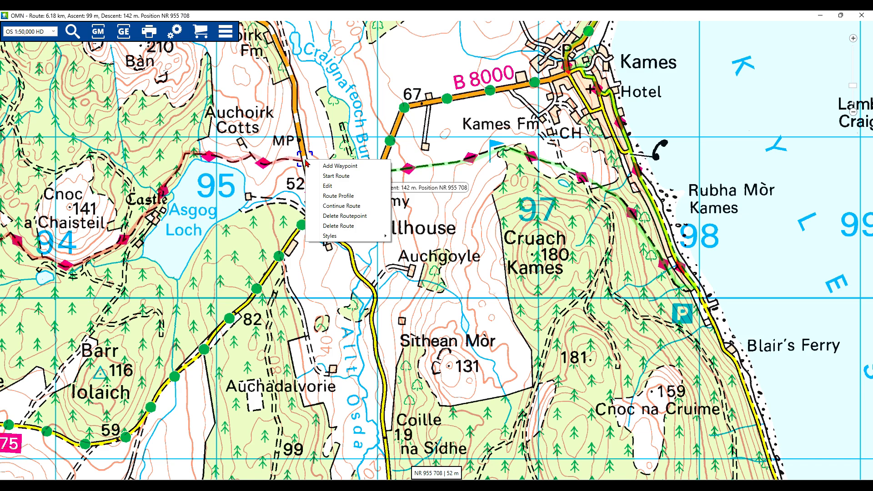
{"action": "left_click", "coordinate": [332, 166]}
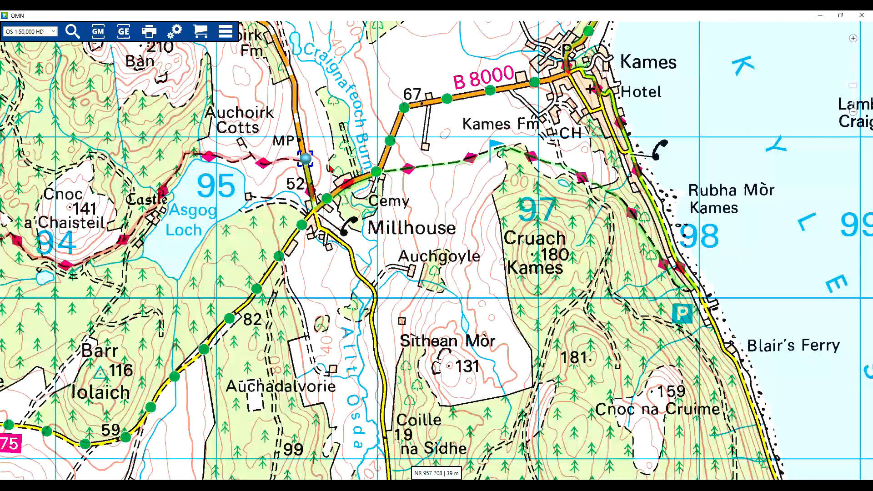
{"action": "right_click", "coordinate": [306, 162]}
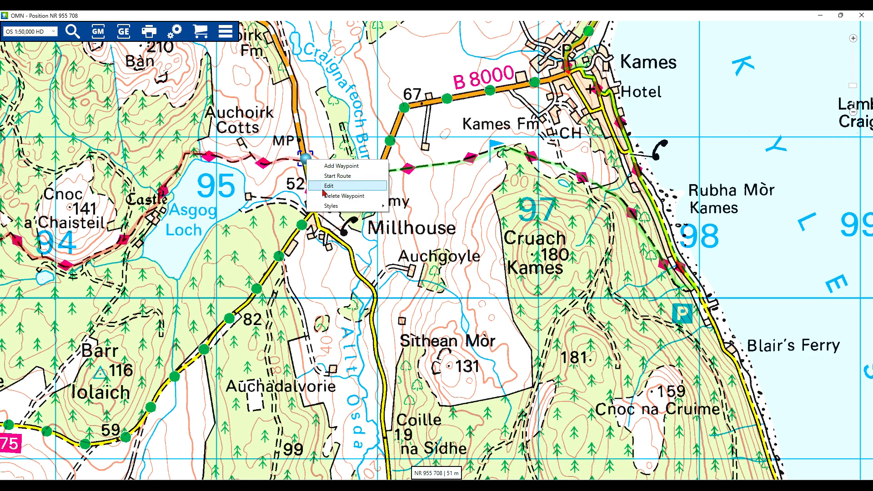
{"action": "mouse_move", "coordinate": [332, 207]}
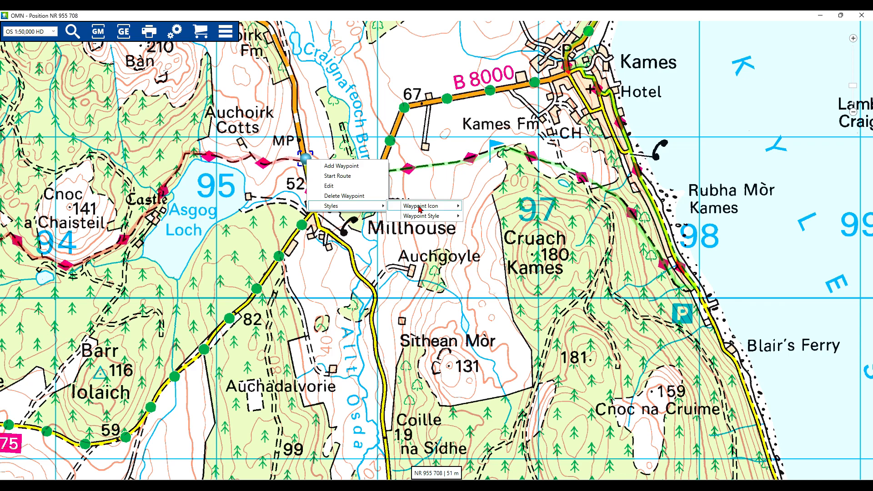
{"action": "mouse_move", "coordinate": [419, 206]}
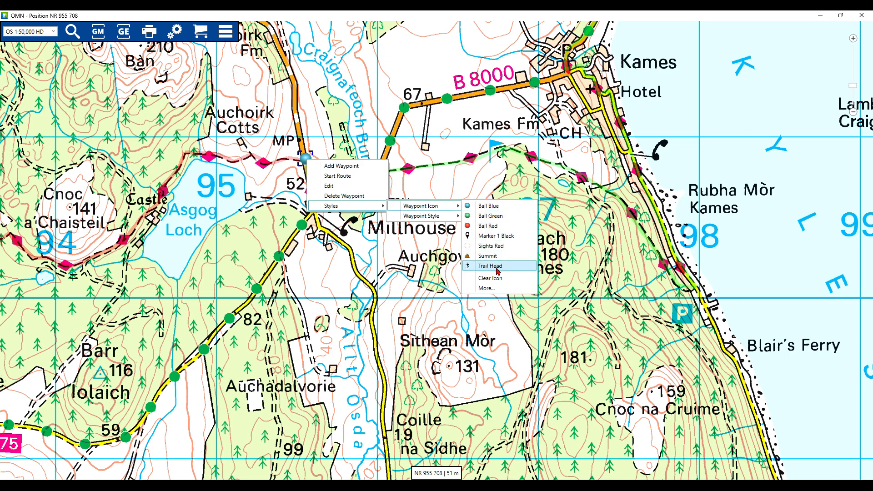
{"action": "left_click", "coordinate": [486, 288]}
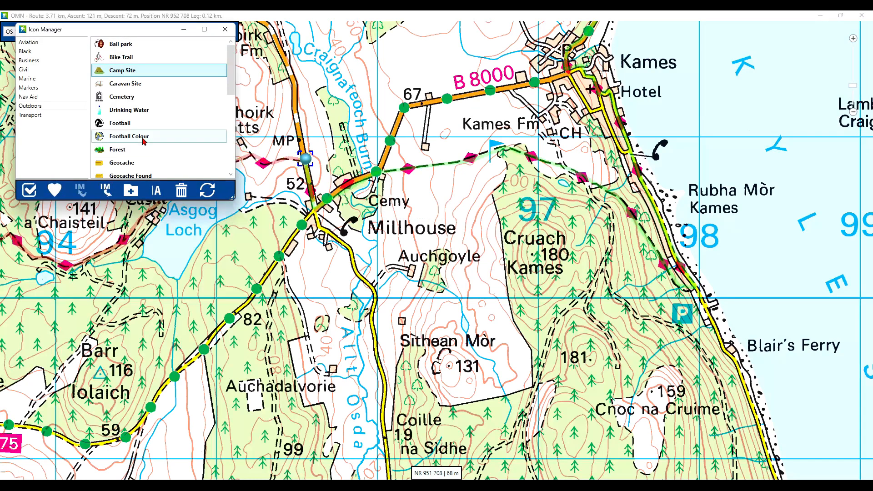
{"action": "double_click", "coordinate": [121, 71]}
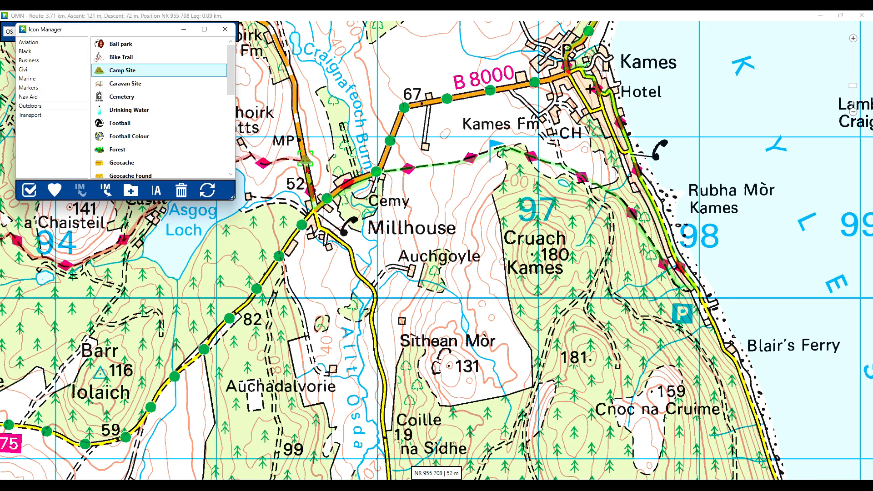
{"action": "left_click", "coordinate": [216, 36]}
Set the camp site waypoint's style to Medium Icon with Name.
{"action": "right_click", "coordinate": [308, 163]}
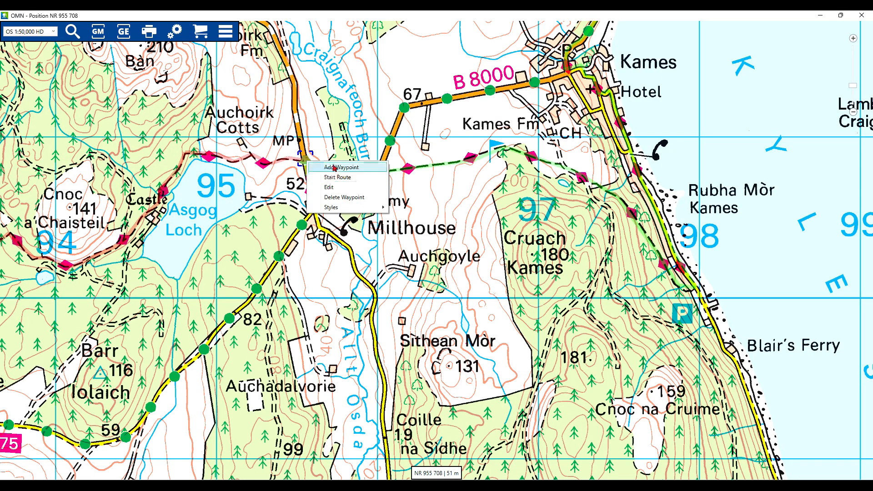
{"action": "mouse_move", "coordinate": [346, 211]}
{"action": "mouse_move", "coordinate": [421, 212]}
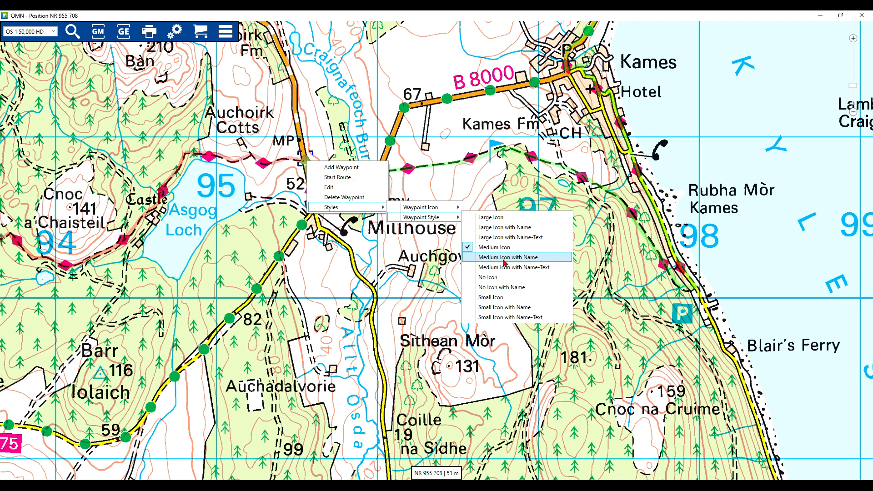
{"action": "left_click", "coordinate": [503, 257]}
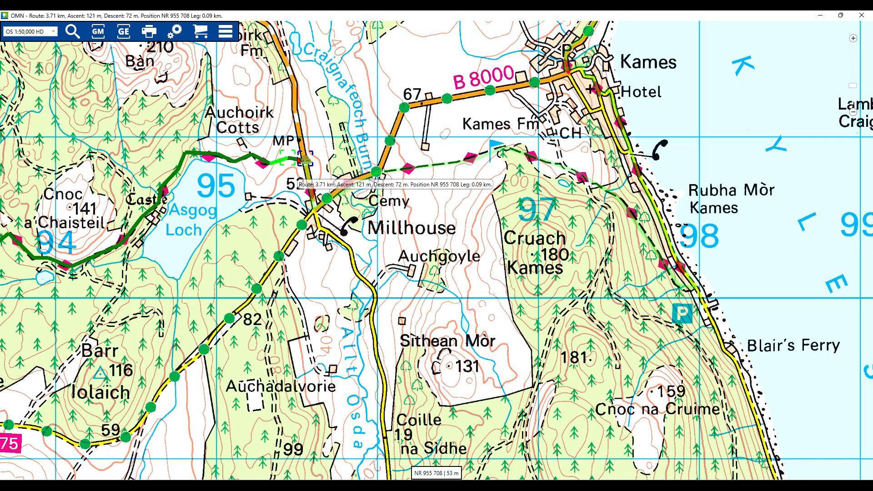
Name the camp site waypoint north of Millhouse "Camp 1" and close its edit window.
{"action": "right_click", "coordinate": [305, 160]}
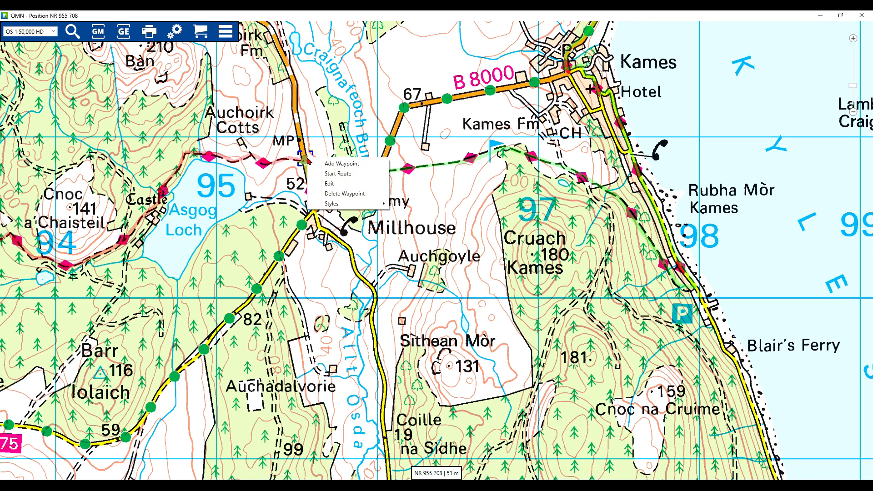
{"action": "left_click", "coordinate": [320, 184]}
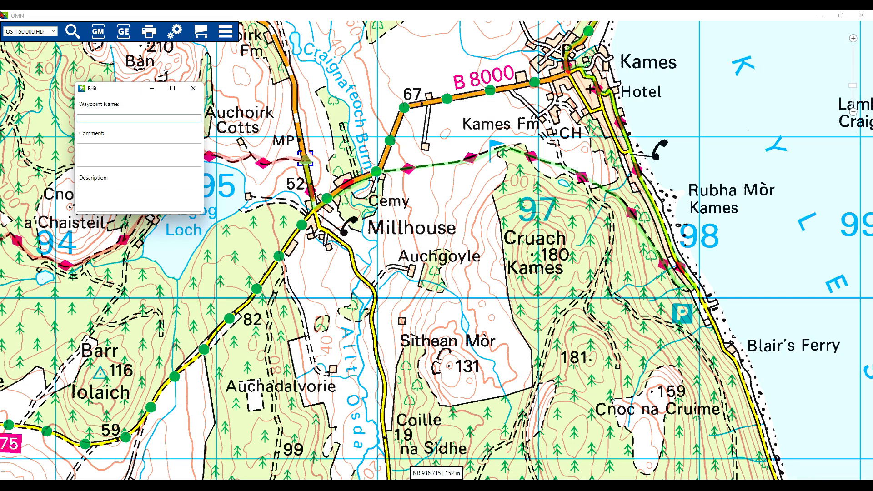
{"action": "type", "text": "Camp 1"}
{"action": "left_click", "coordinate": [194, 90]}
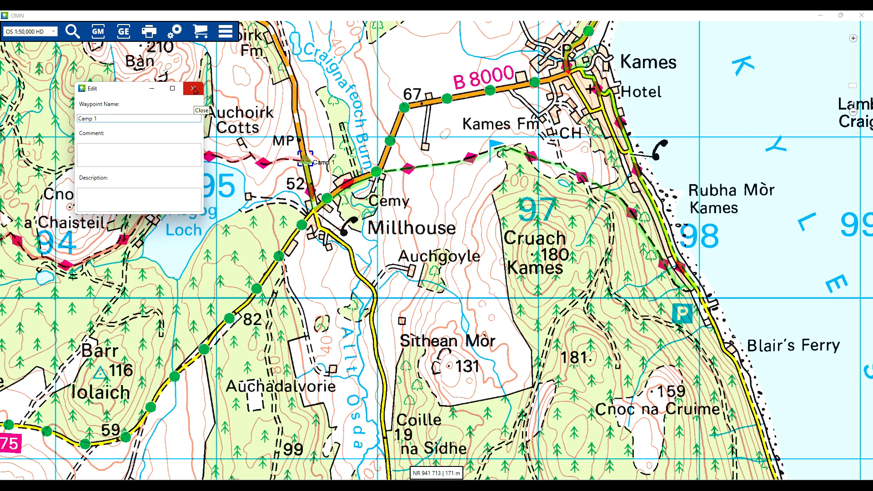
{"action": "left_click", "coordinate": [194, 91]}
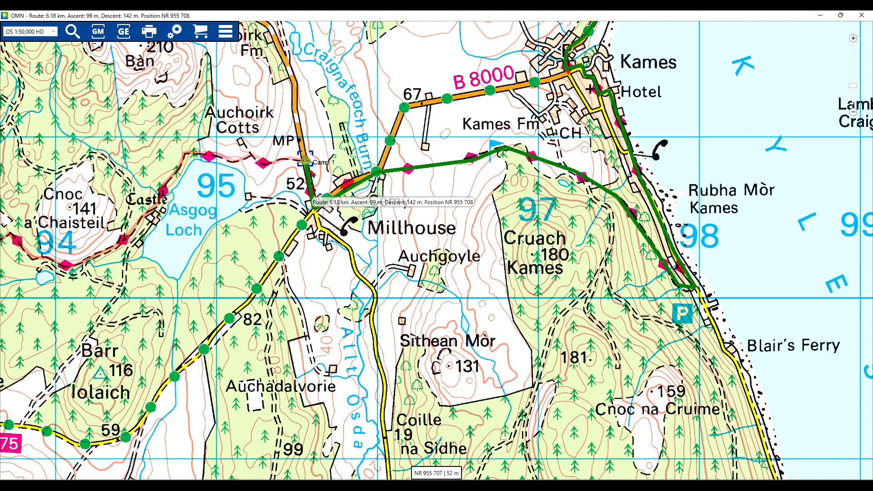